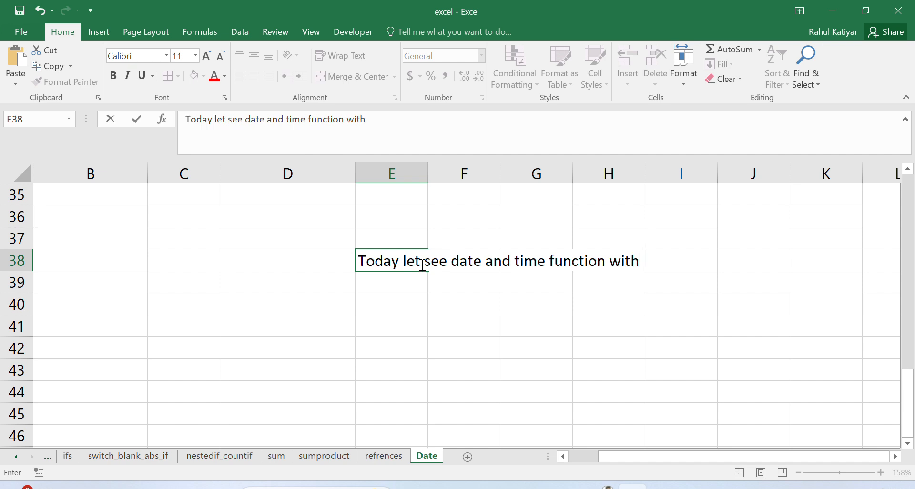
Step: Complete the note in cell E38 so it reads "Today let see date and time function with current date and time"
text(rrent d)
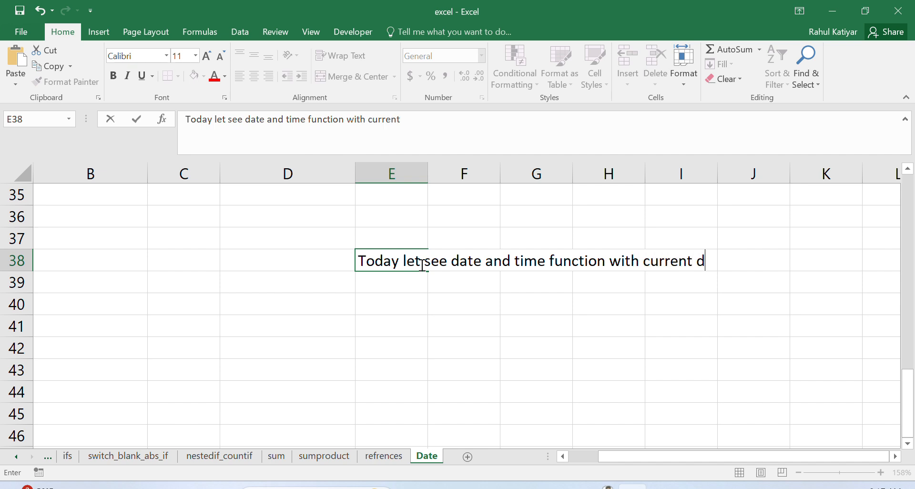
text(ate and )
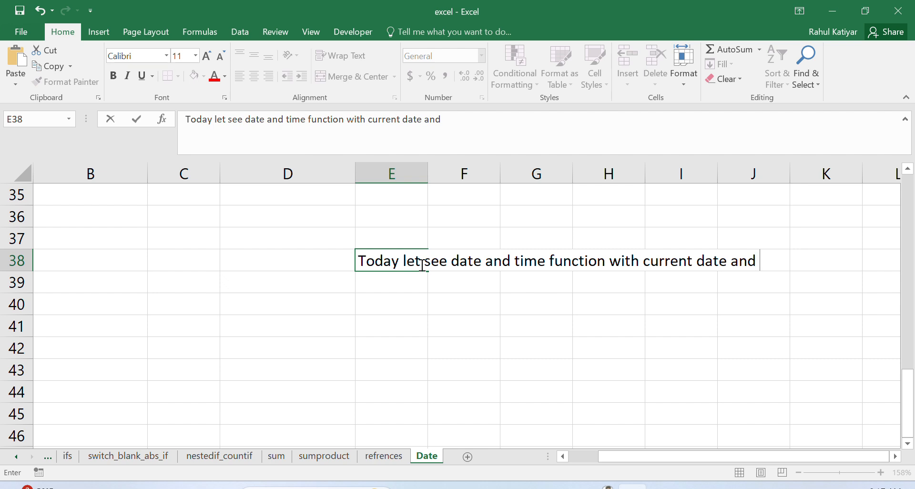
text(time)
click(414, 331)
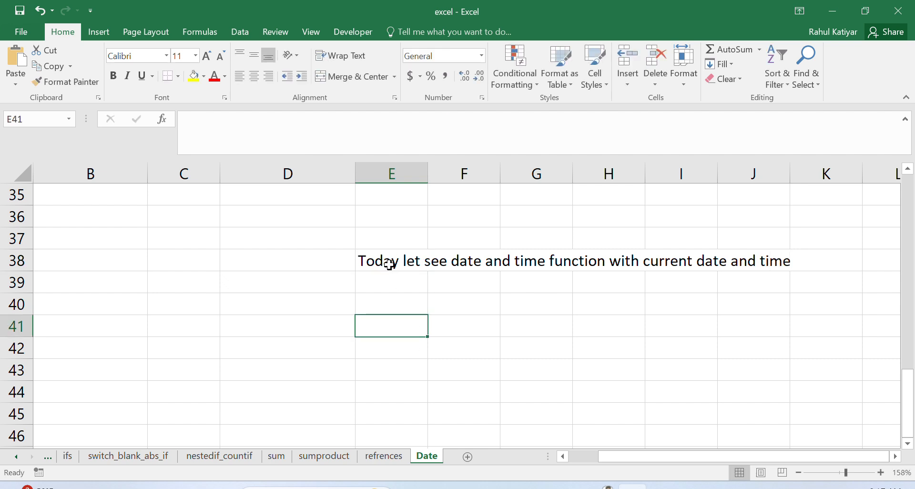
Step: Clear the introductory note from cell E38
click(389, 264)
key(Delete)
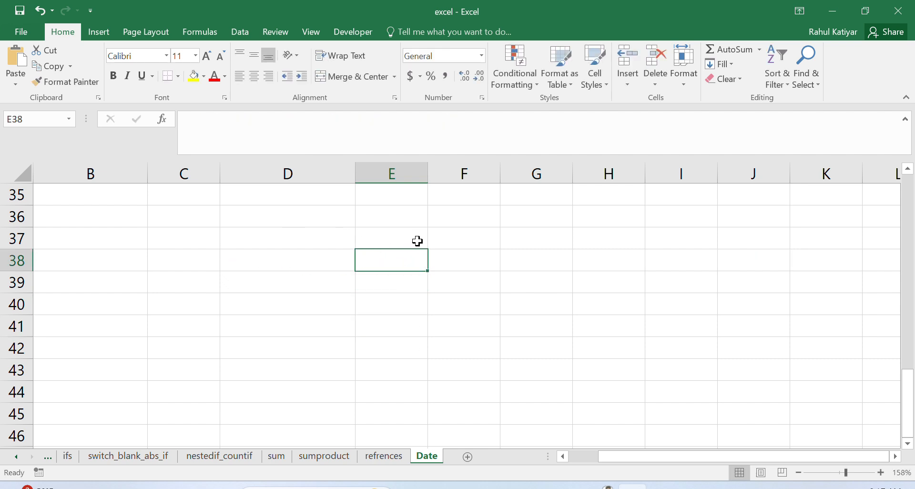
click(524, 231)
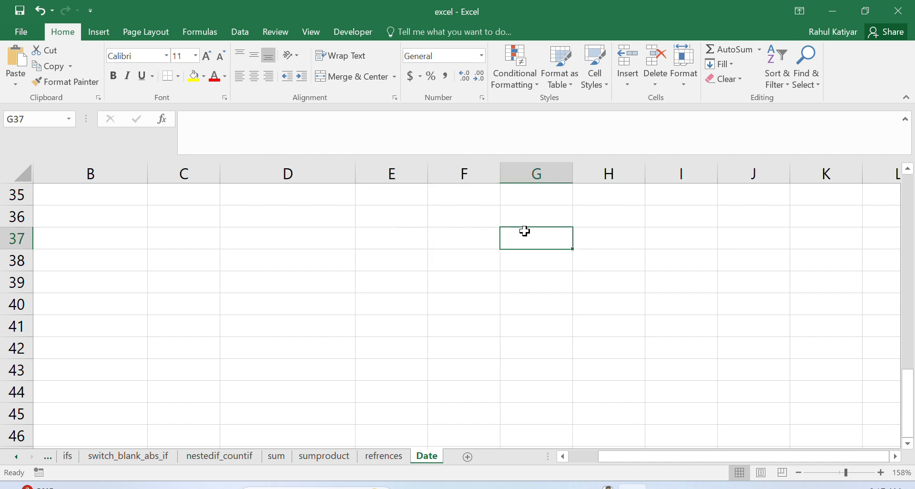
Step: Enter the label "For todays date" in cell F36
click(457, 216)
text(Fo)
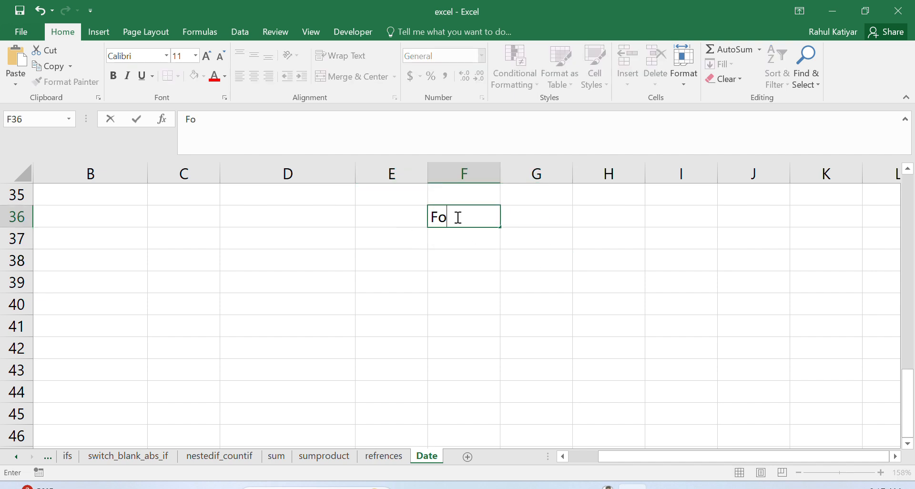
text(r todays d)
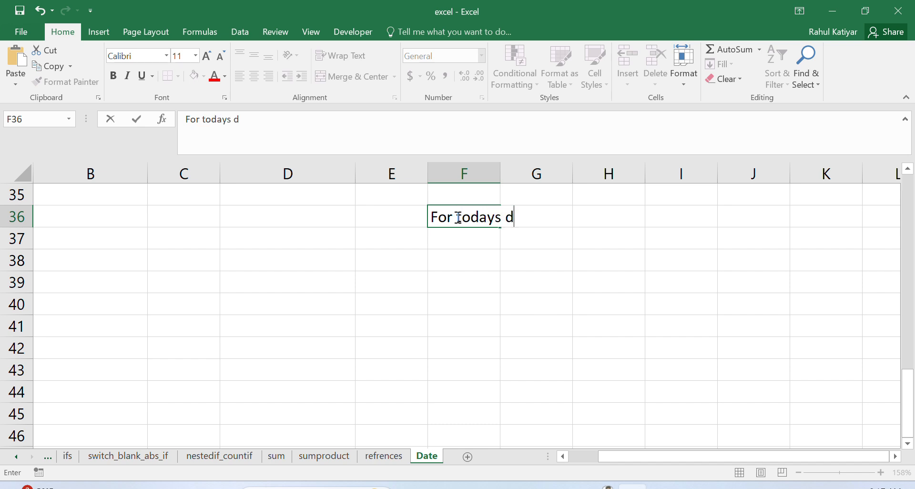
text(ate)
Step: Enter the formula =TODAY() in cell D36, in the same row as its label
double_click(253, 219)
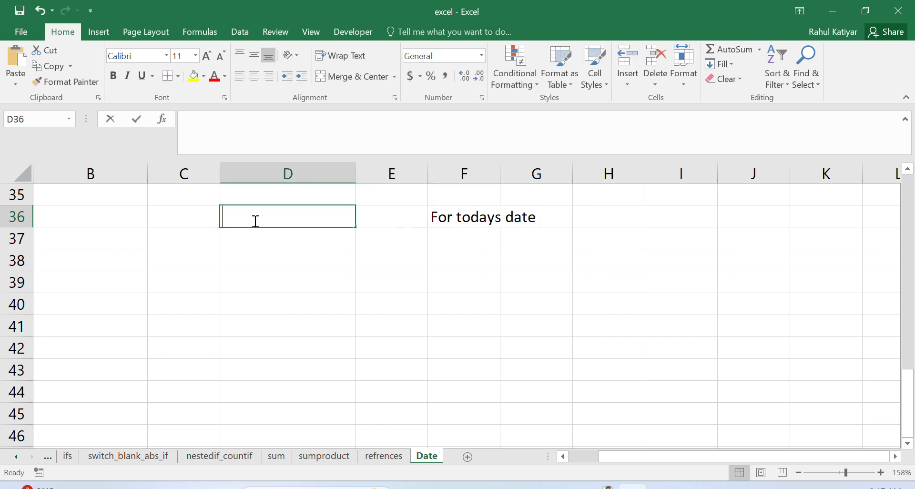
text(=Today)
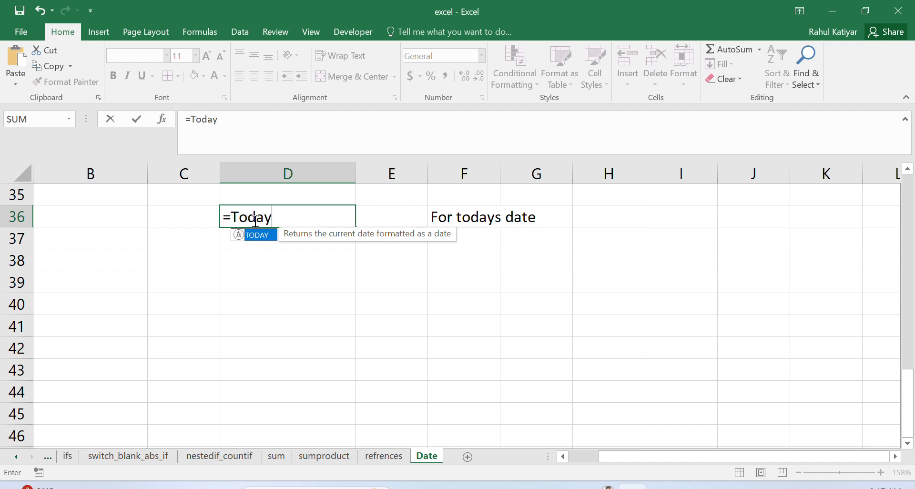
text(()
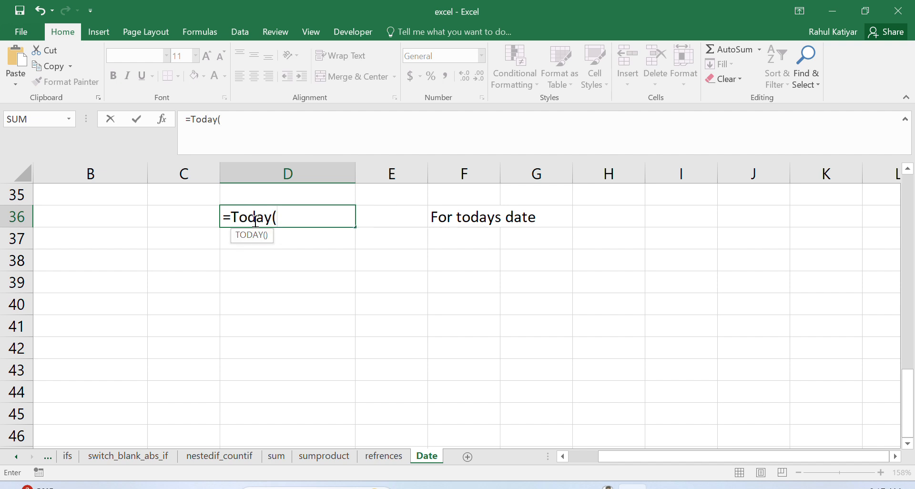
text())
key(Return)
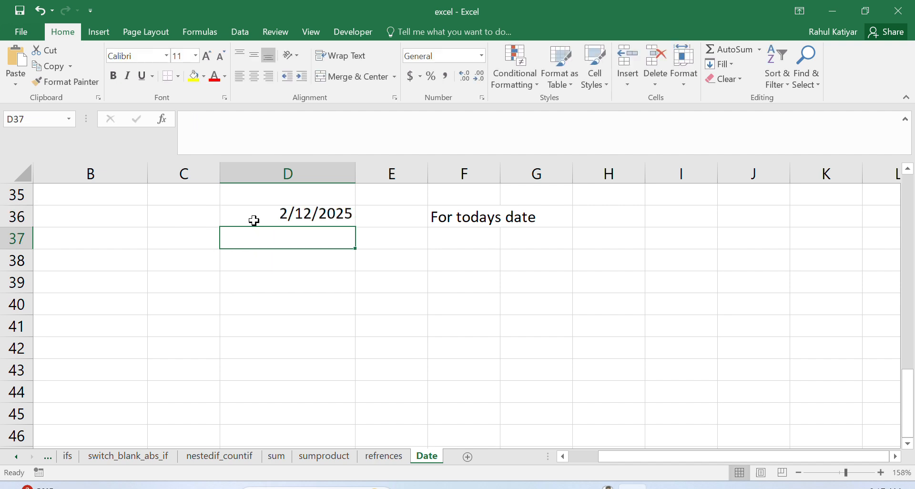
click(324, 215)
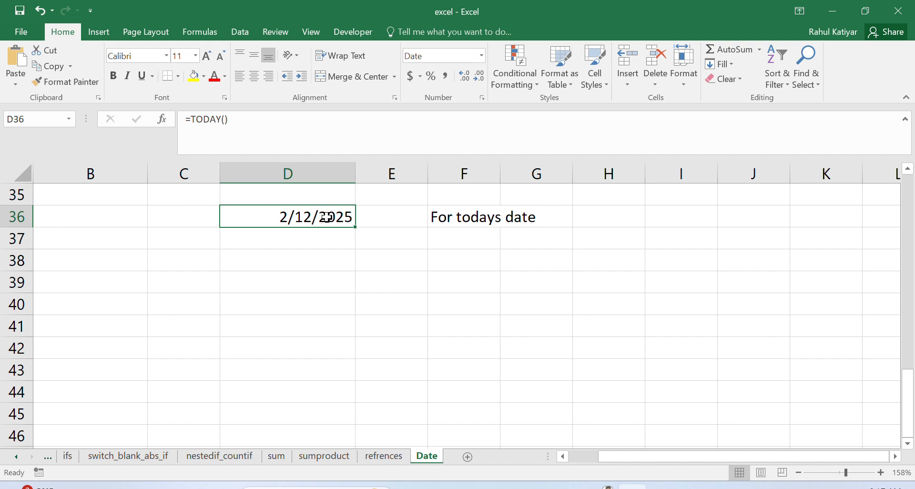
Step: Enter the label "For todays date and time" in cell F37
double_click(460, 244)
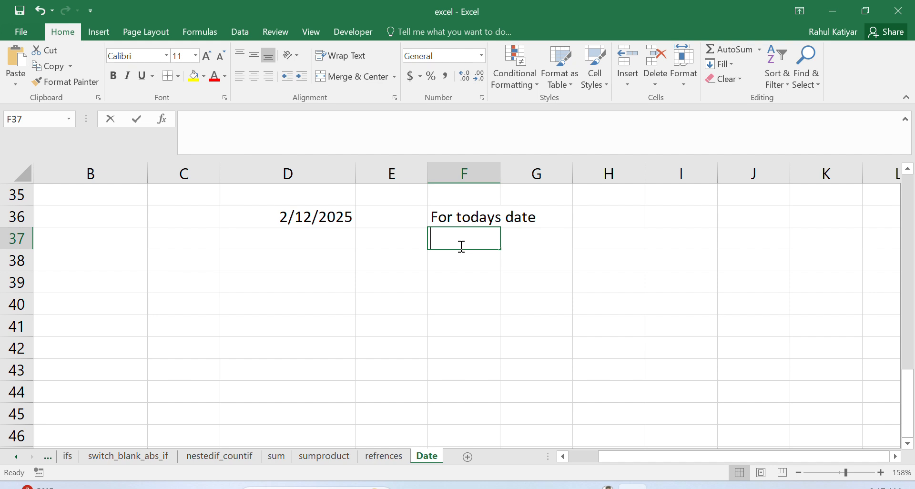
text(Z)
key(BackSpace)
text(For t)
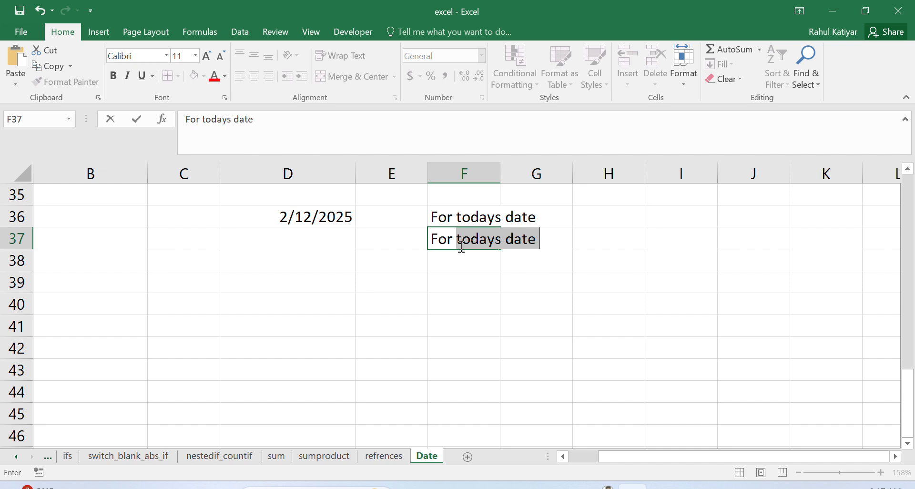
text(todays date a)
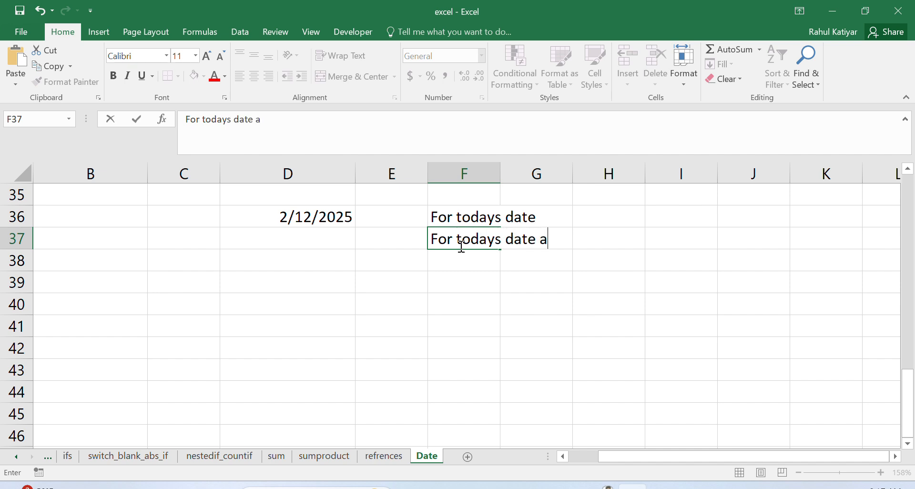
text(nd time)
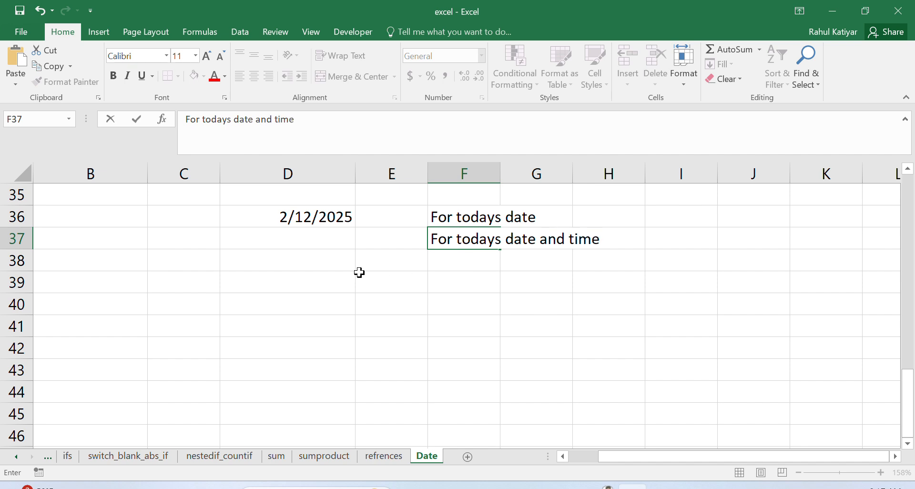
Step: Enter the formula =NOW() in cell D37 to return the current date and time
click(302, 245)
text(=)
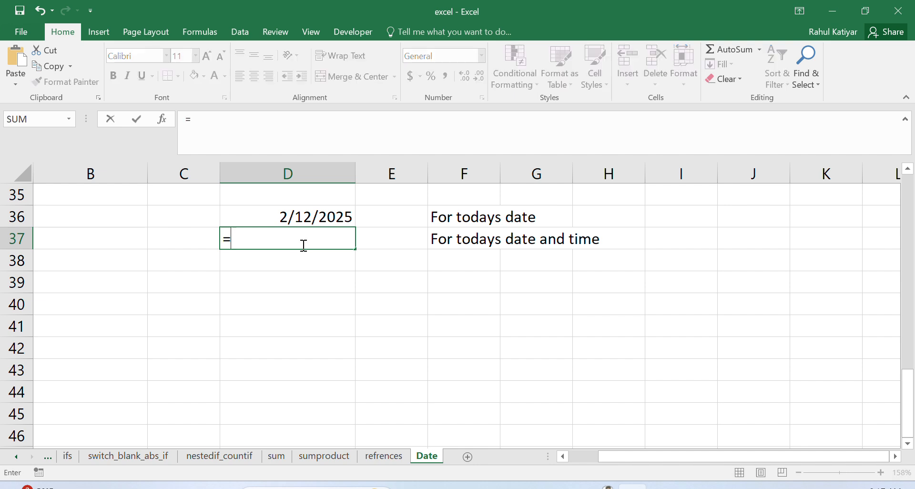
text(Now)
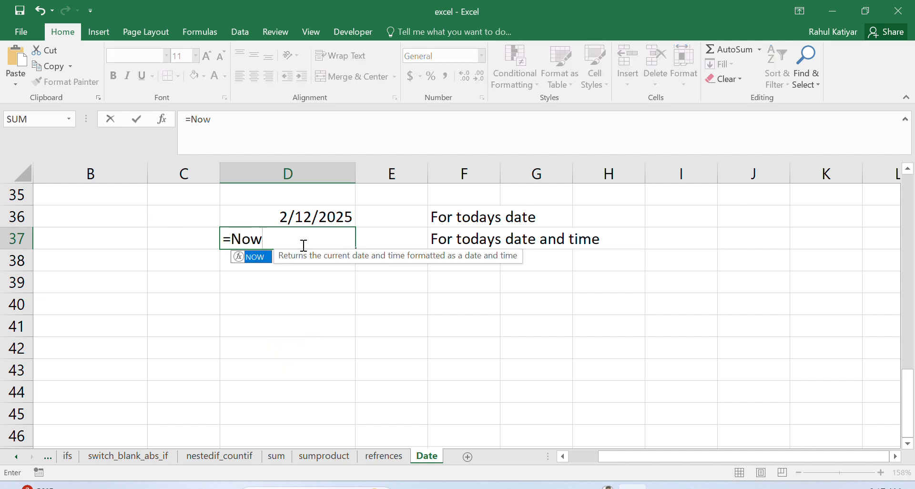
double_click(265, 258)
text())
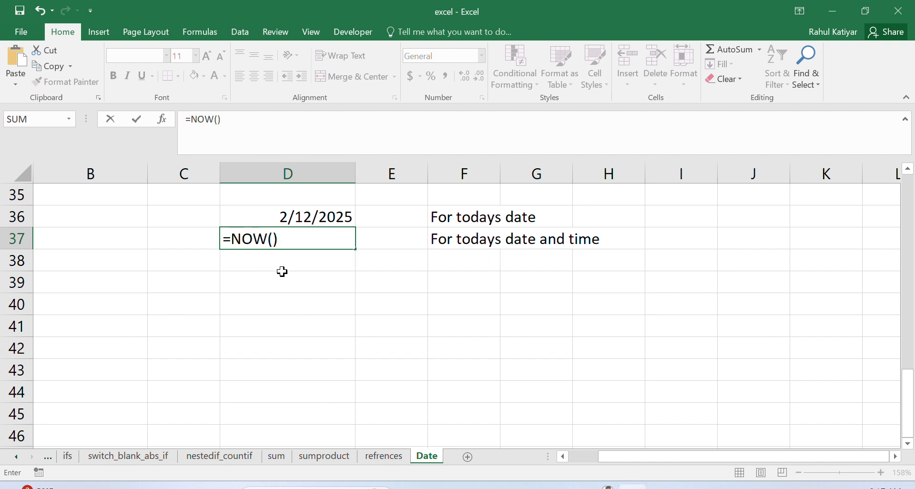
key(Return)
click(329, 238)
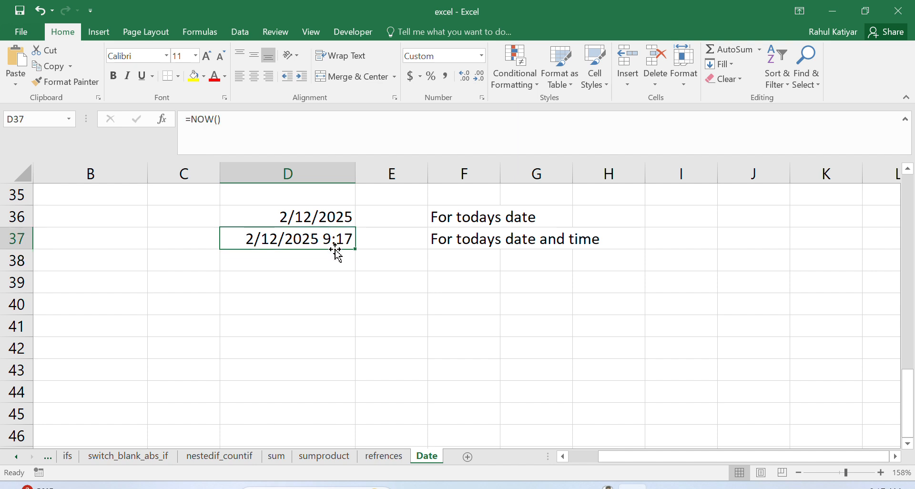
Step: Enter the label "To get time we use" in cell F39
click(464, 285)
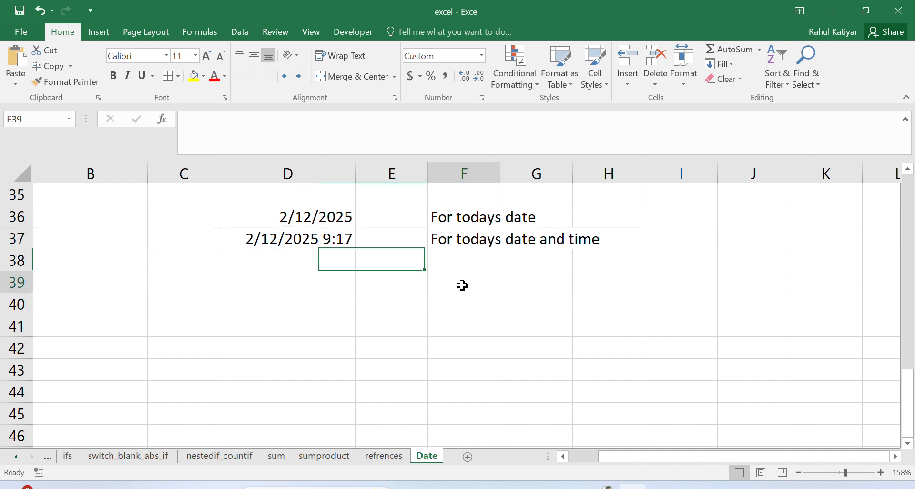
text(To get )
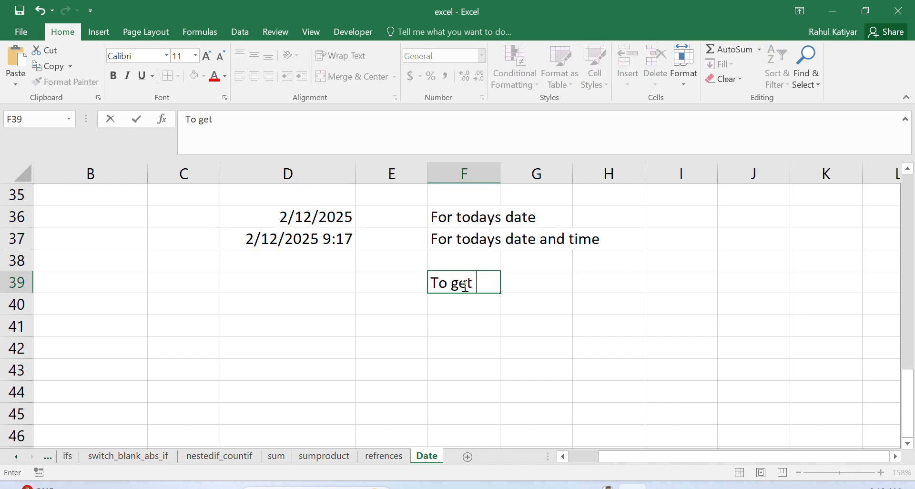
text(time we )
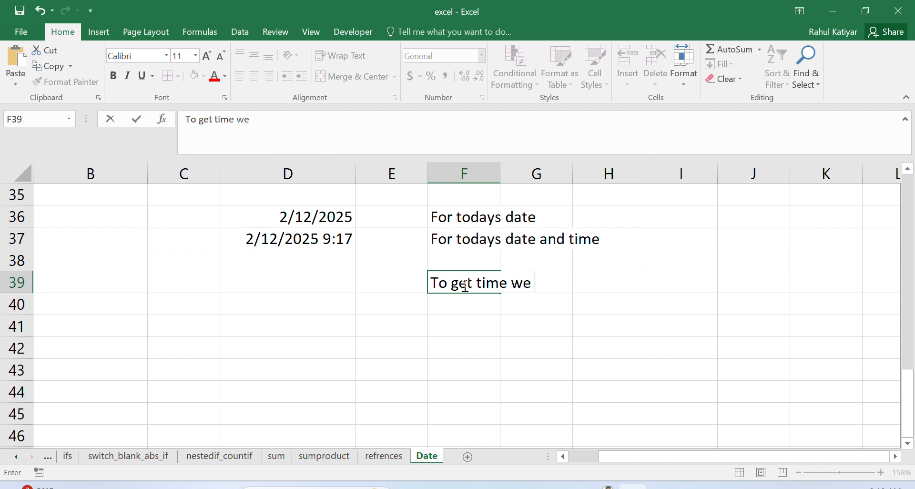
text(use)
key(Return)
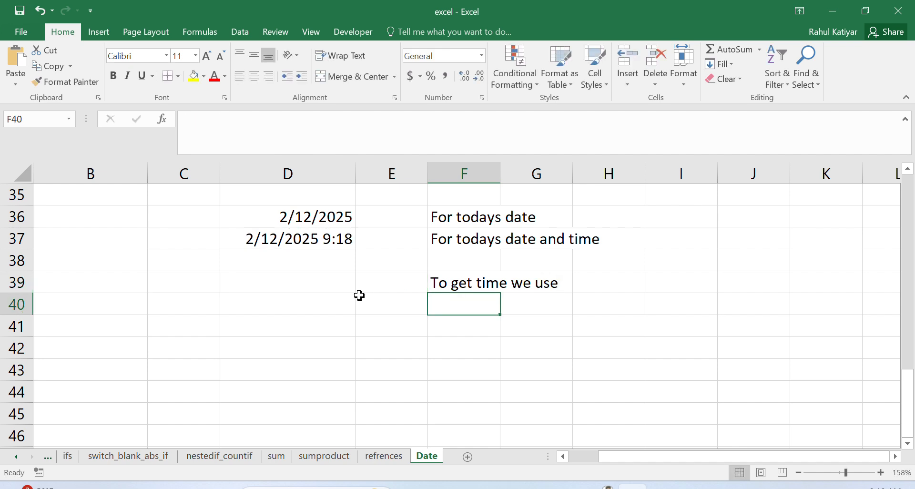
Step: Subtract the date from the date and time with the formula =D37-D36 in cell D39
click(277, 289)
double_click(278, 290)
text(=)
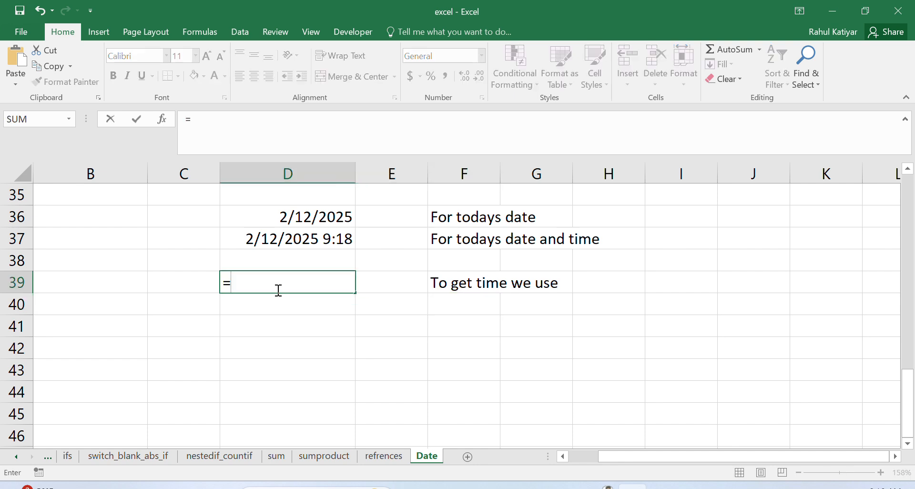
click(253, 238)
text(-)
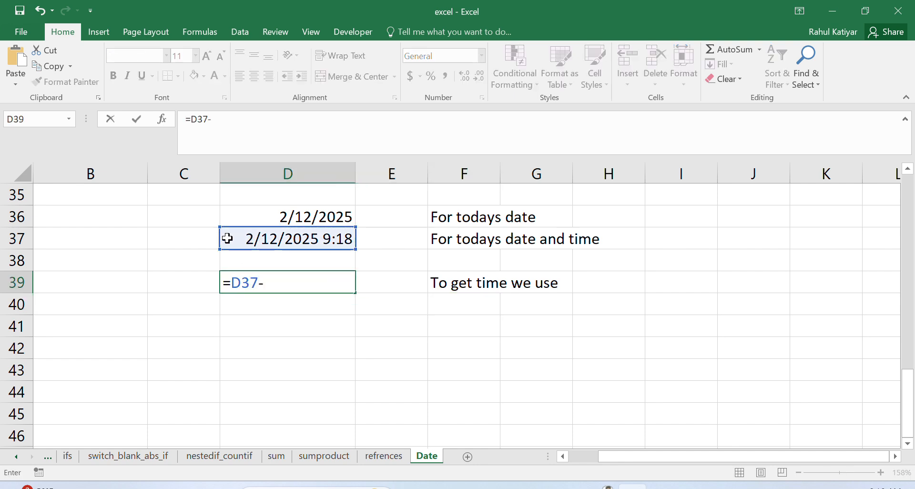
click(249, 218)
key(Return)
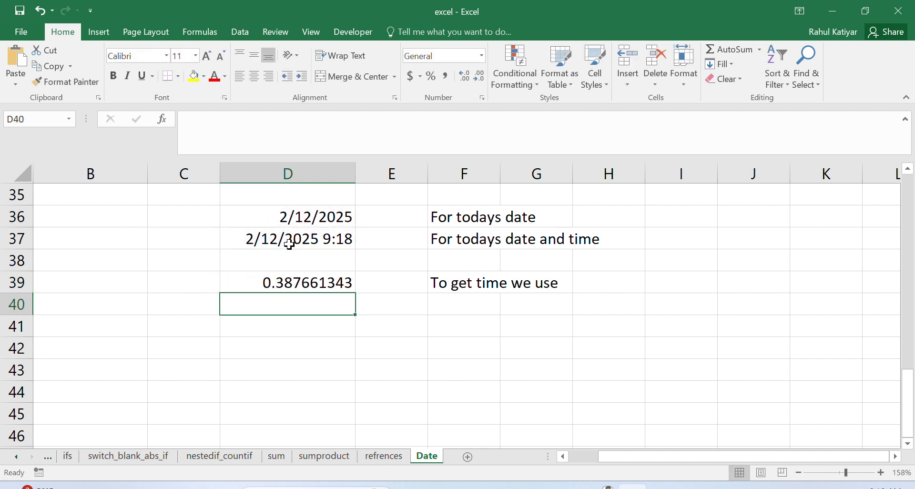
click(310, 283)
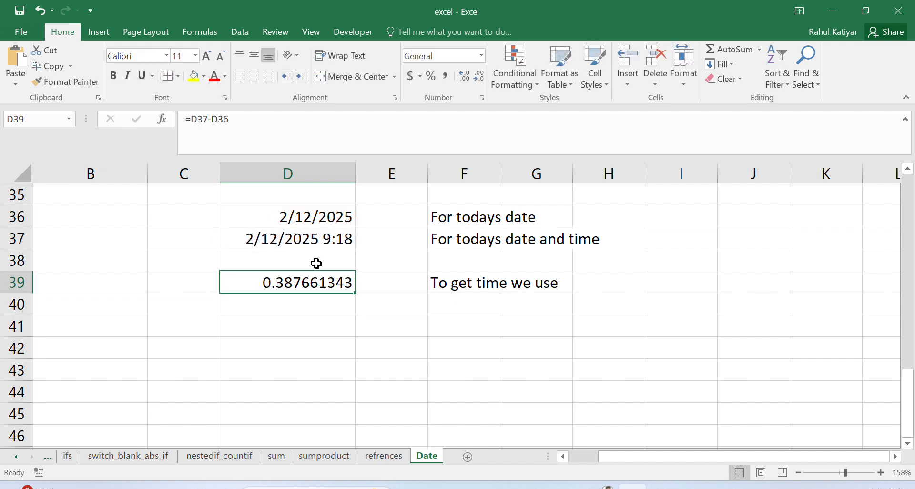
click(314, 240)
Step: Replace the formula in cell D39 with =NOW()-TODAY()
click(311, 285)
key(Delete)
text(=)
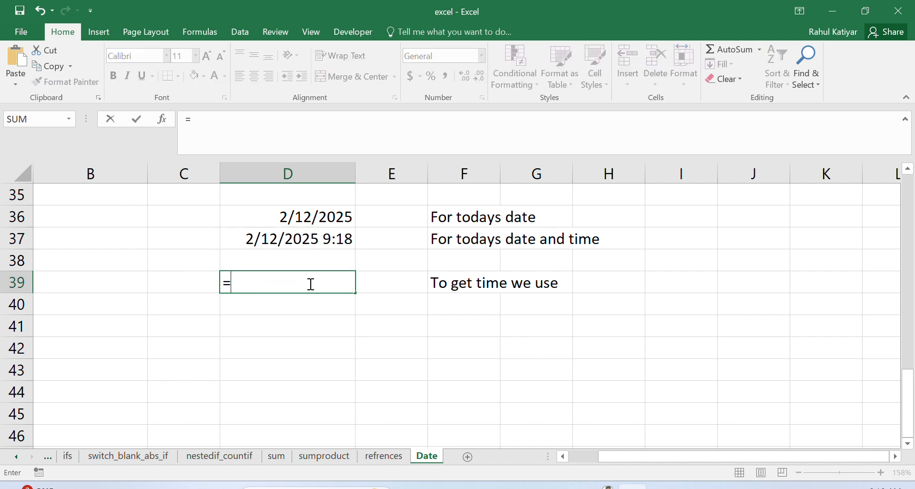
text(Now())
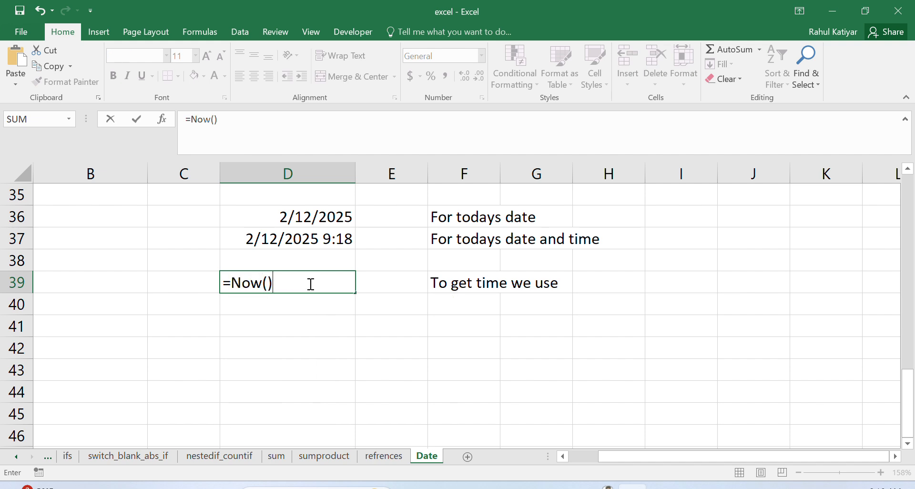
text(-Today)
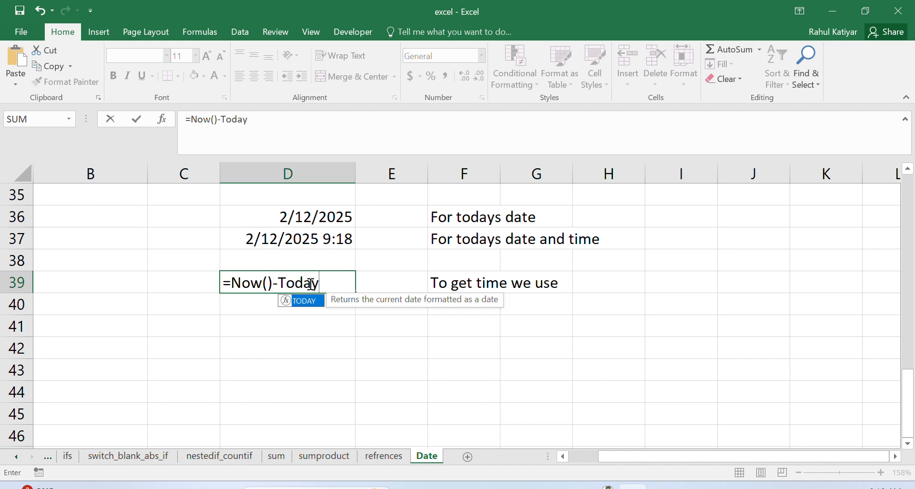
text(())
key(Return)
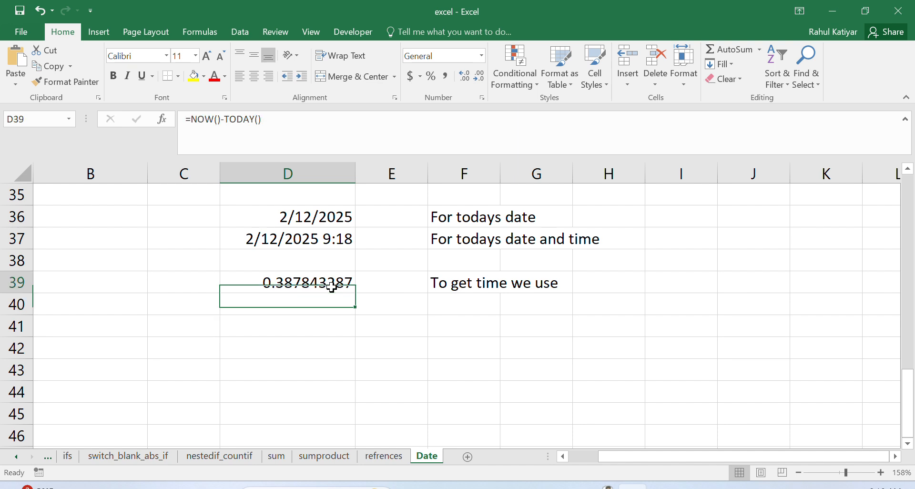
Step: Format cell D39 with the Time category, using the *1:30:55 PM type
click(332, 286)
right_click(324, 286)
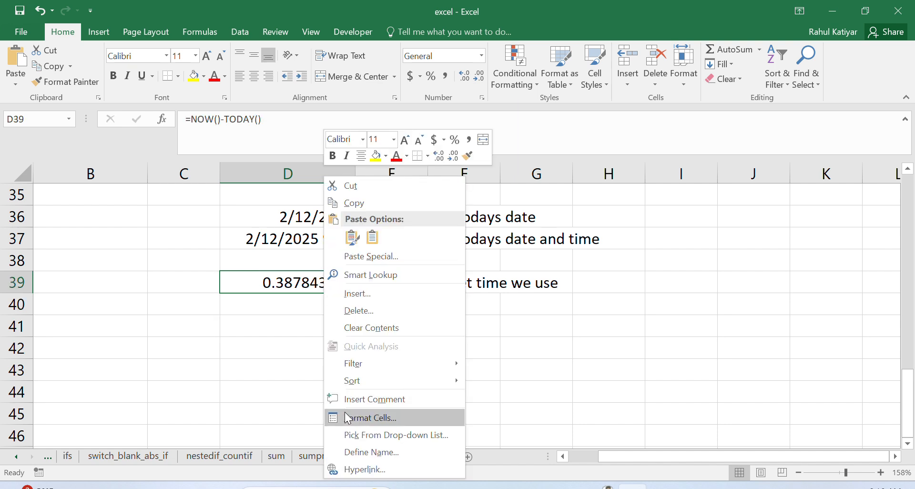
click(358, 419)
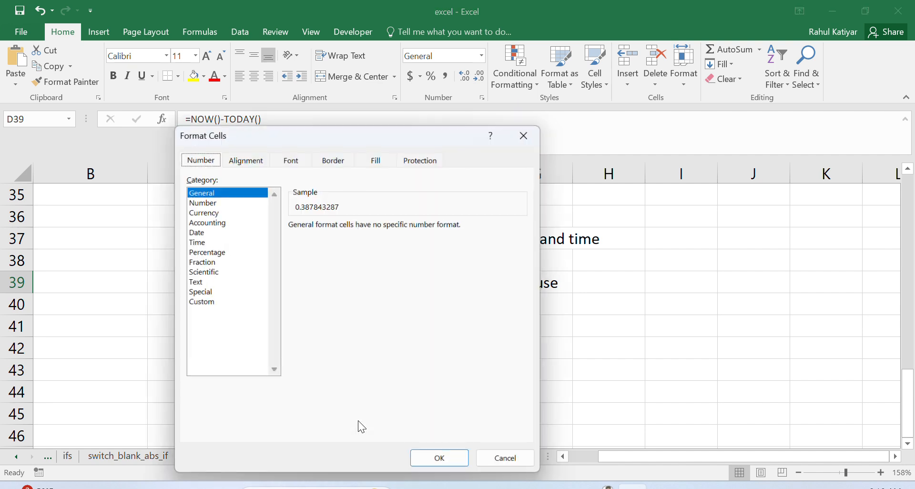
click(199, 232)
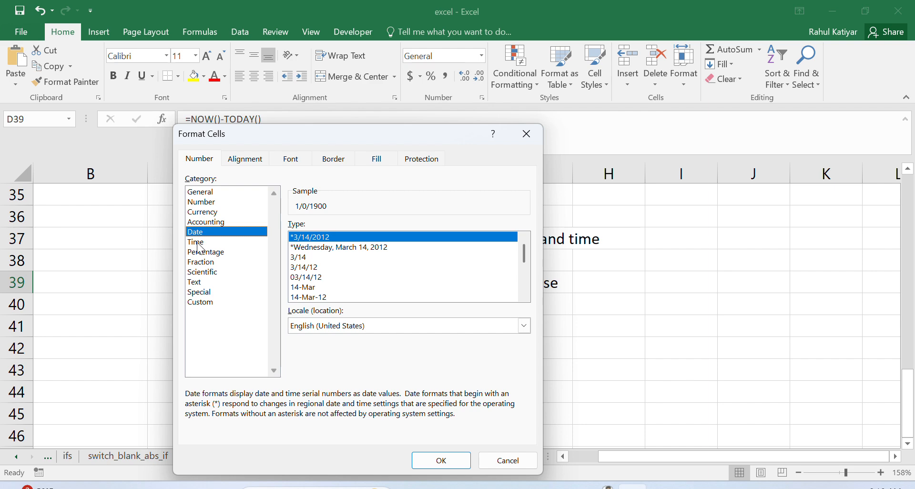
click(196, 242)
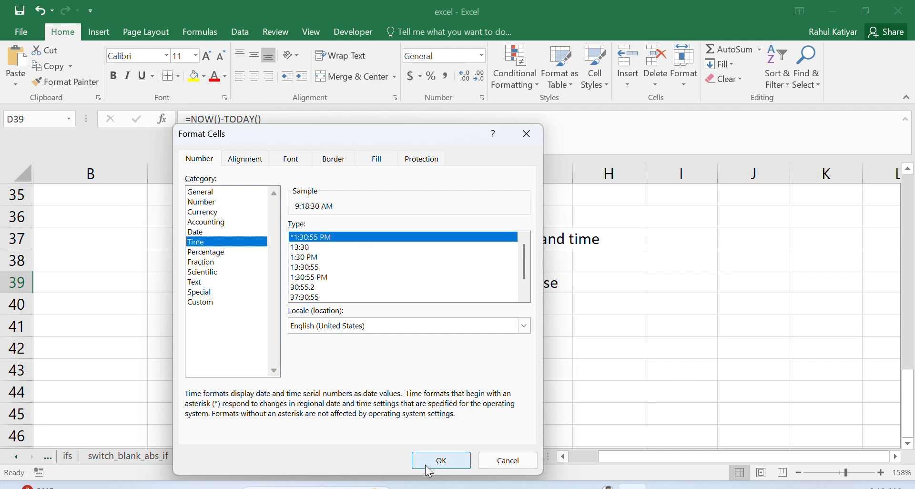
click(440, 460)
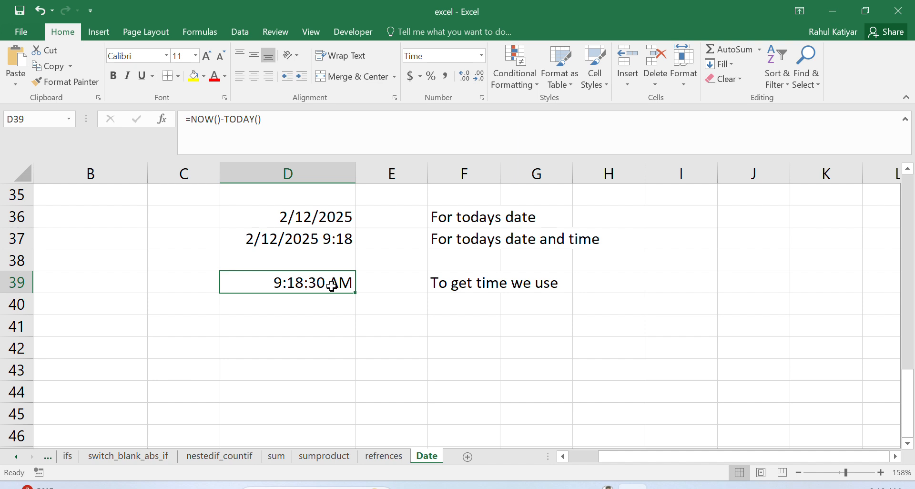
Step: Subtract the date from the date and time in cell D40 with the formula =D37-D36
double_click(309, 308)
text(=)
click(323, 231)
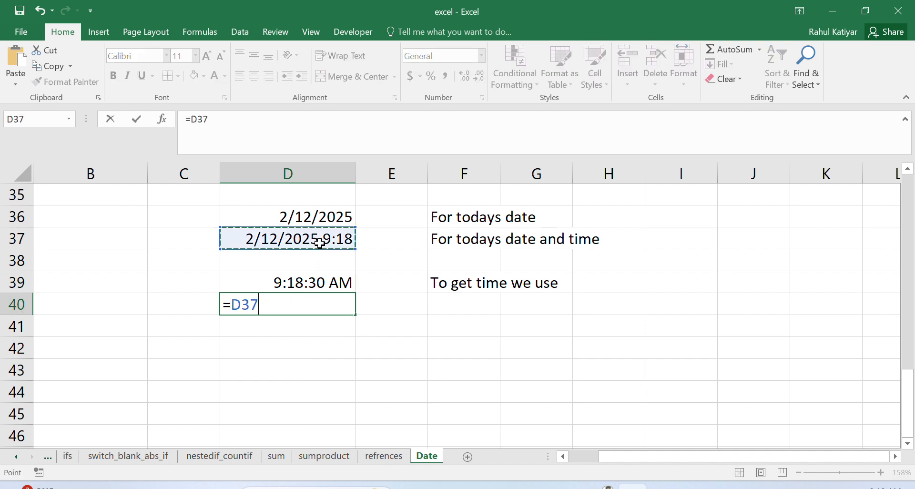
text(-)
click(323, 216)
key(Return)
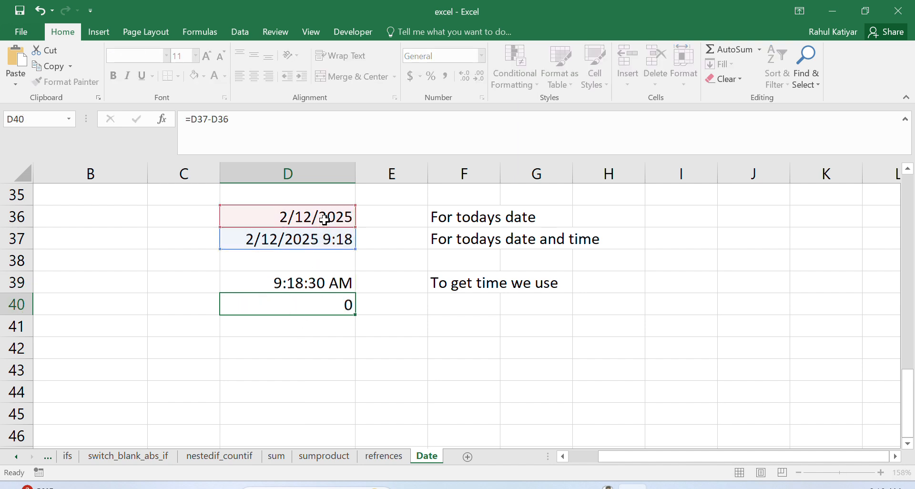
Step: Copy the time formatting from cell D39 to cell D40
click(314, 303)
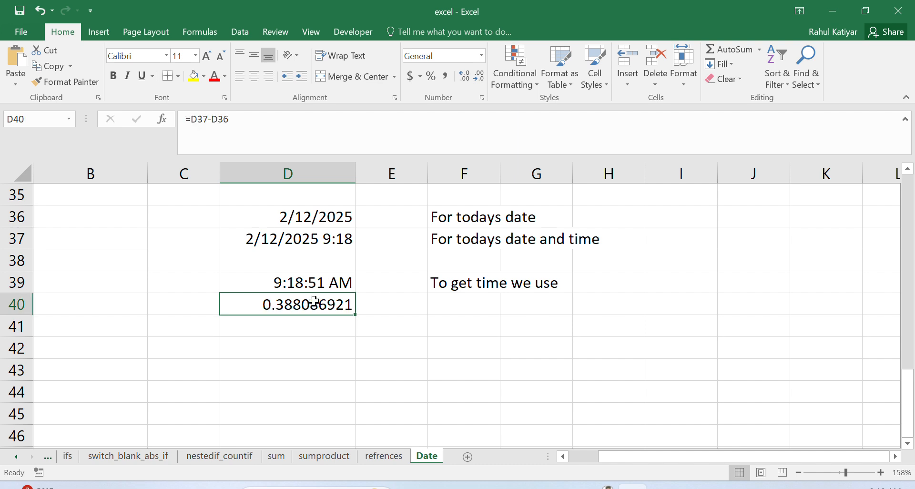
click(307, 281)
click(38, 78)
click(316, 305)
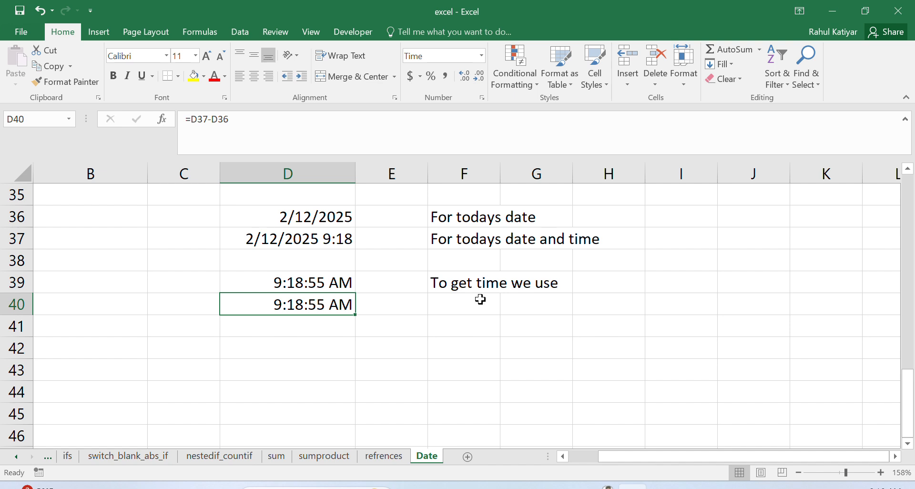
Step: Enter the note "we get same result these are all dynamic dates and time changes" in cell F40
double_click(464, 307)
text(we get)
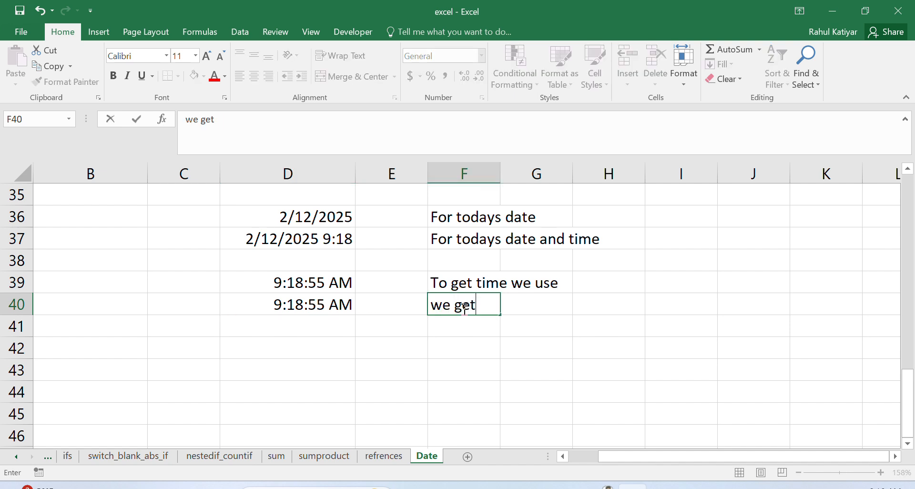
text( same result)
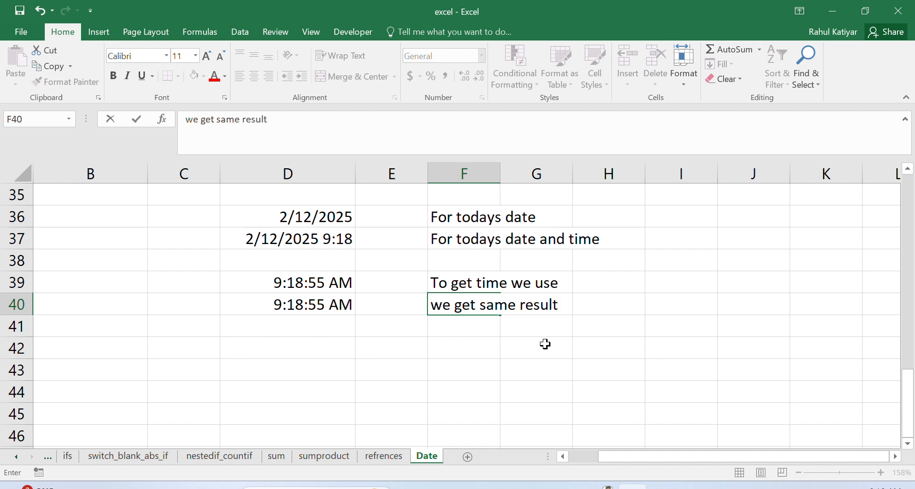
text( these are al)
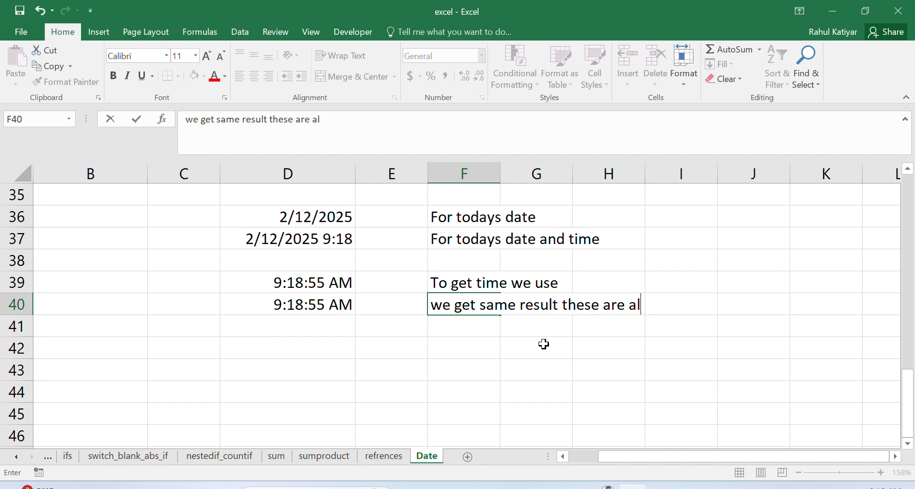
text(l dynami)
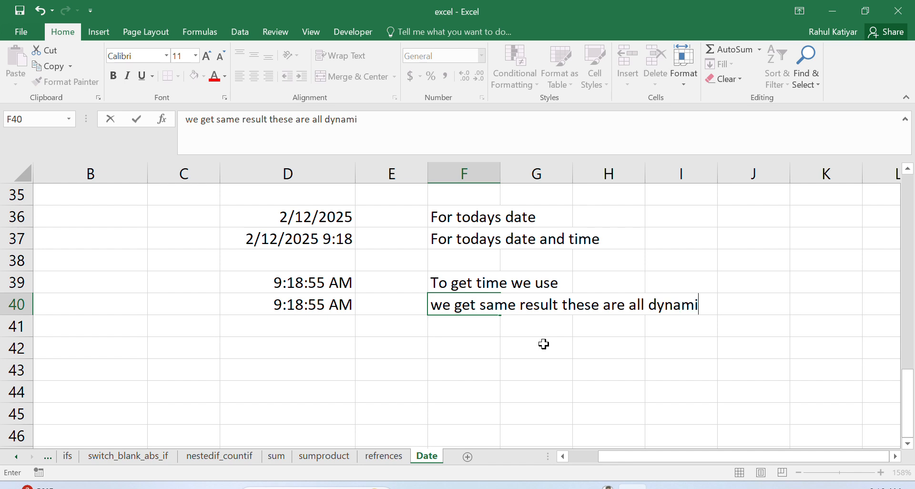
text(c dates and )
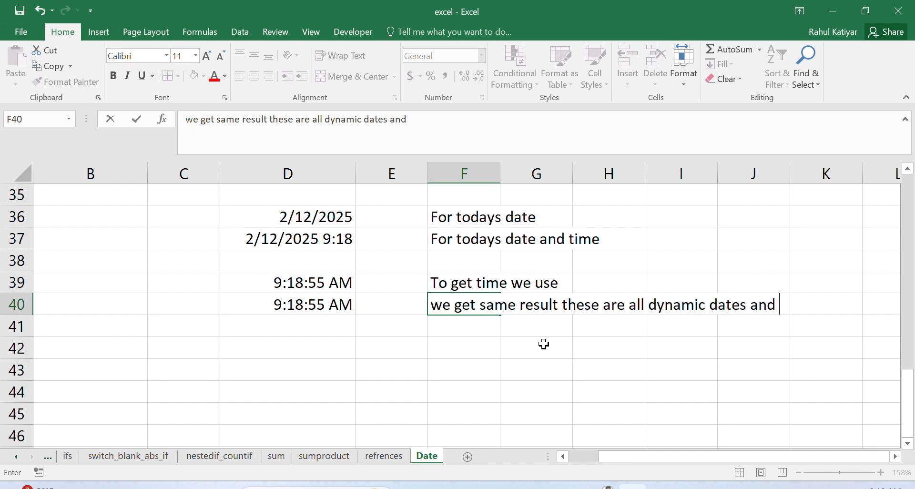
text(time chab)
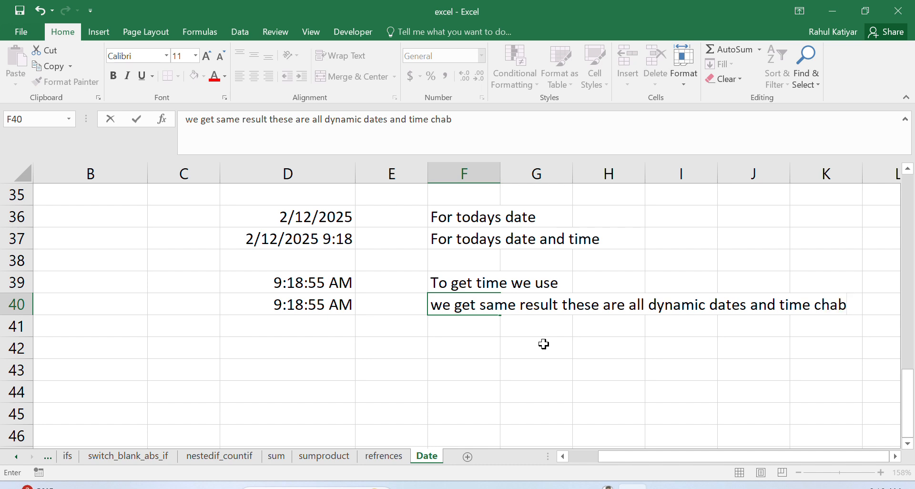
key(BackSpace)
text(nges a)
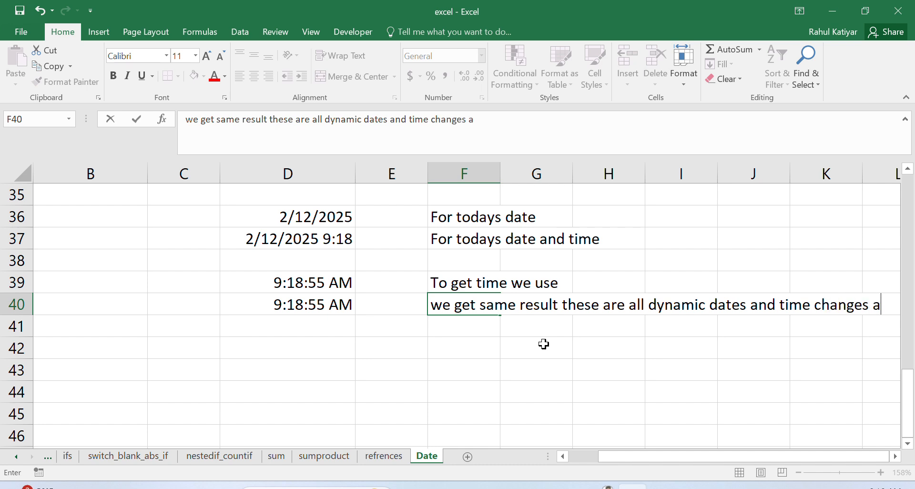
key(BackSpace)
drag(480, 344, 482, 336)
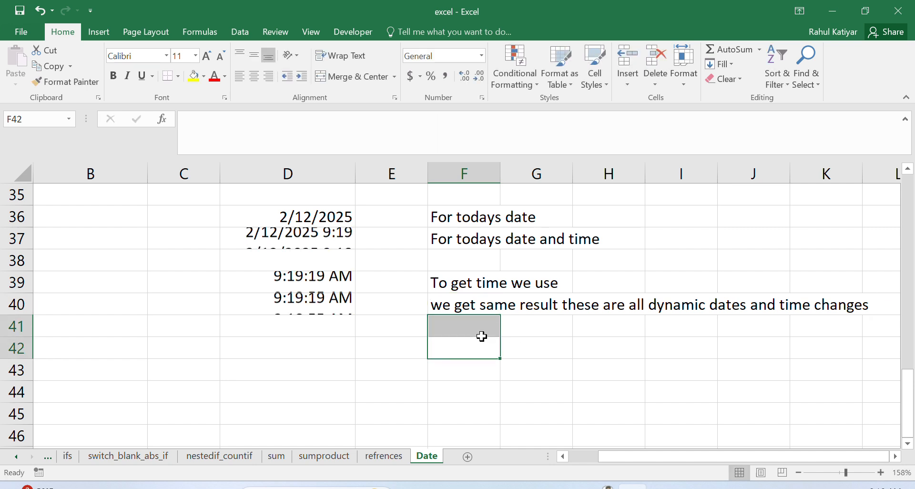
Step: Continue the note in cell F41 with the word "automatically"
click(482, 335)
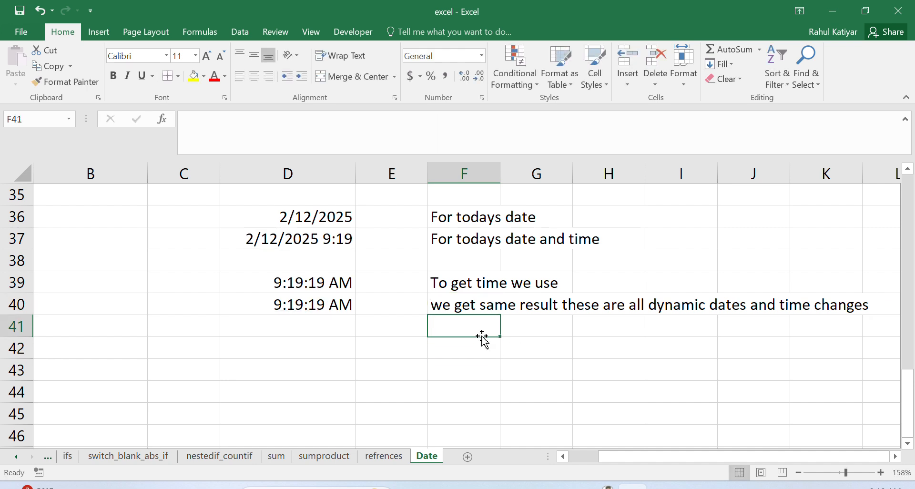
text(a)
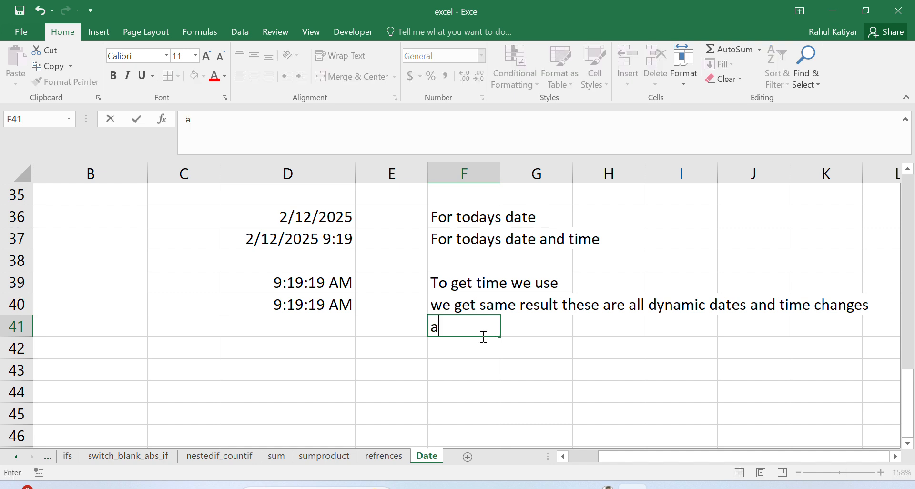
text(utomati)
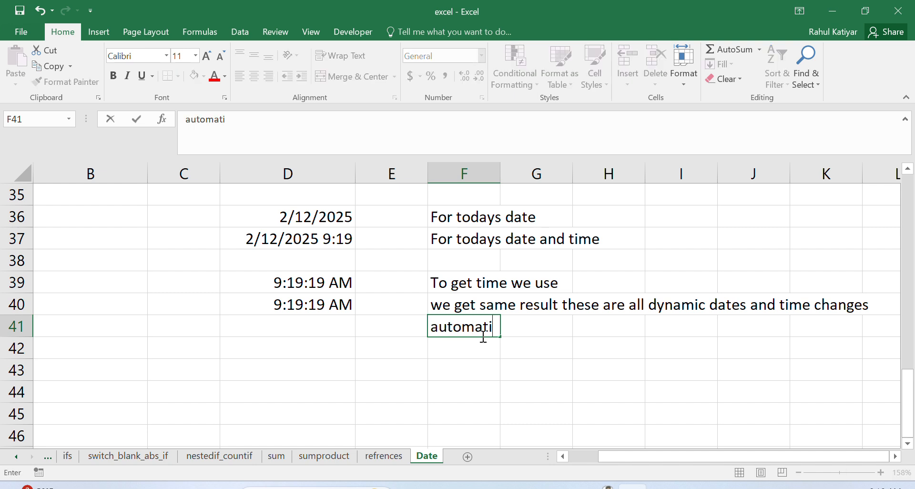
text(cally)
Step: Enter the note "to get static date and time let see" in cell F42
click(484, 352)
text(to ger)
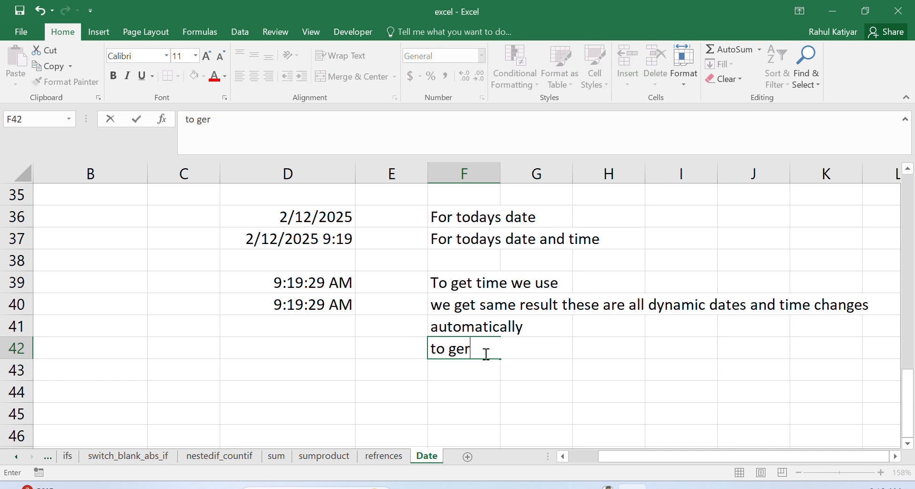
key(BackSpace)
text(t static date an)
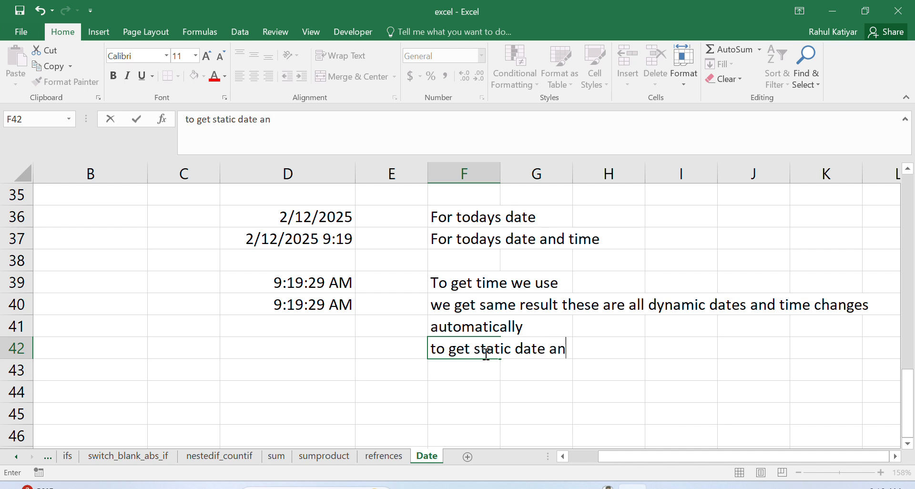
text(d time )
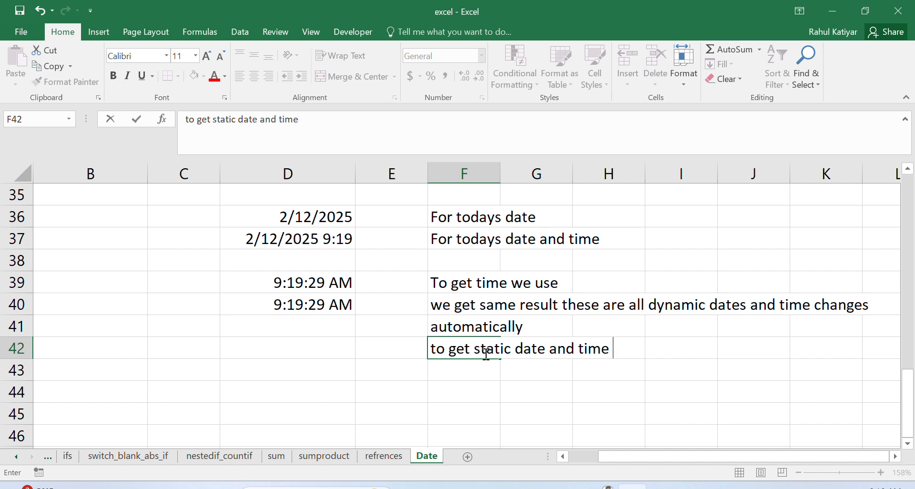
text(let see)
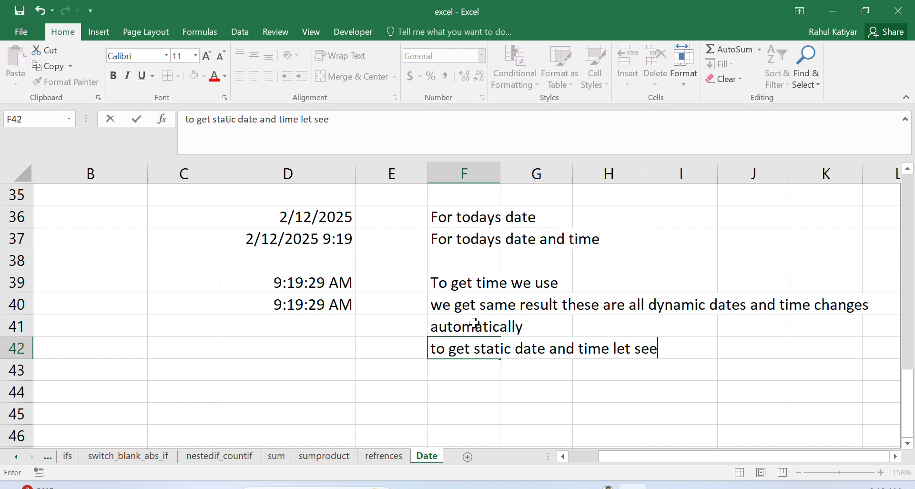
Step: Enter the label "static date" in cell F44
click(479, 391)
text(stat)
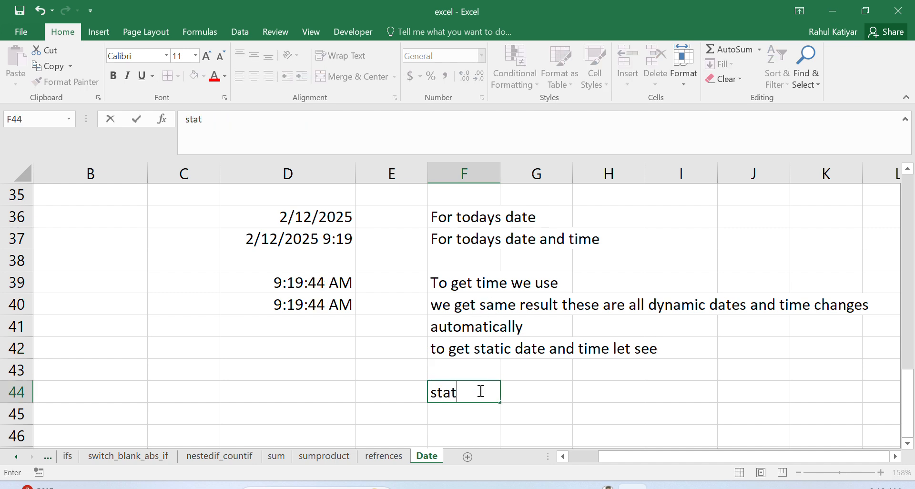
text(ic date)
Step: Insert the current date 2/12/2025 in cell D44 as a static value without an equals sign
click(306, 390)
text(=)
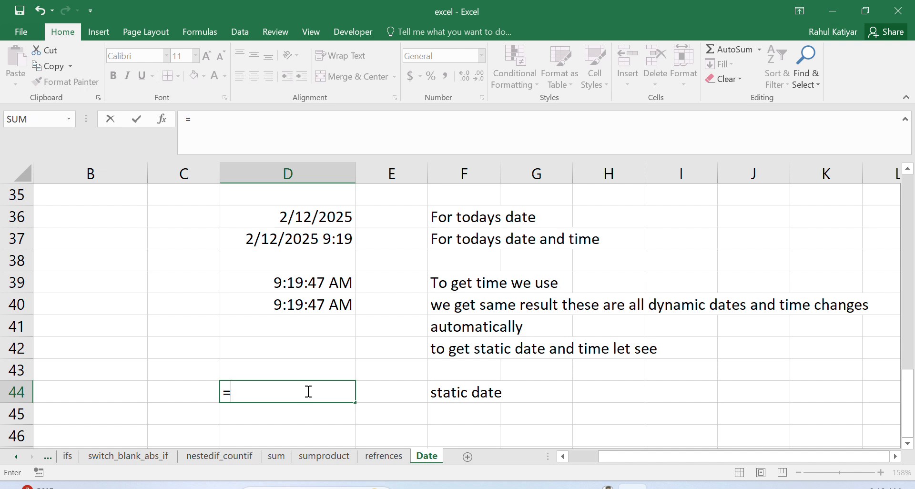
key(ctrl+semicolon)
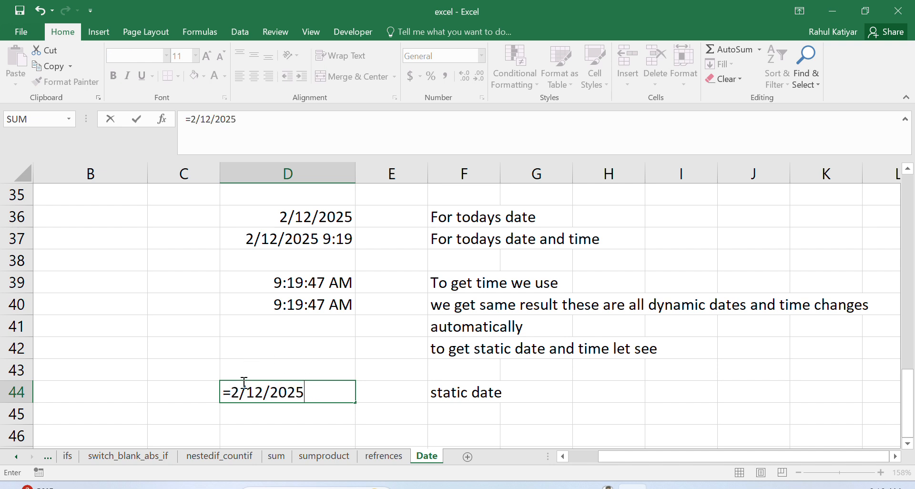
click(232, 397)
key(BackSpace)
key(Return)
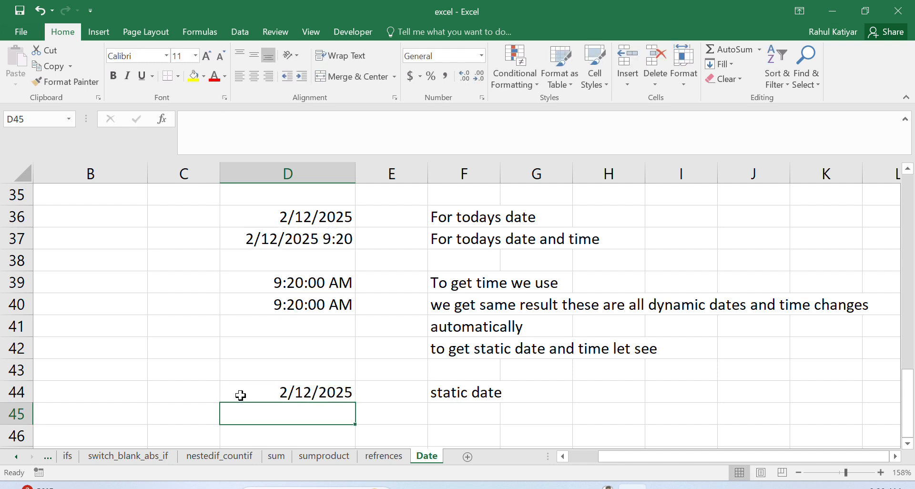
Step: Enter the shortcut note "Ctrl + ;(semicolon)" in cell G44 beside the static date label
click(279, 391)
click(456, 391)
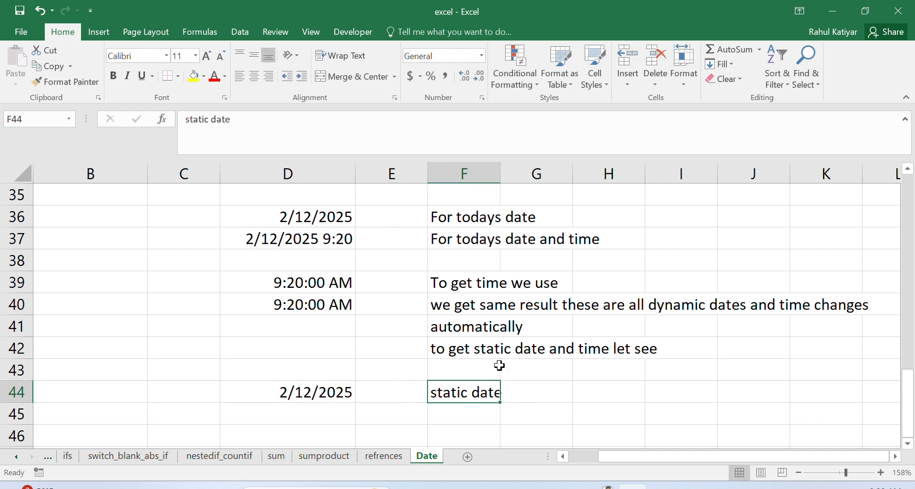
click(531, 397)
text(Ctrl +)
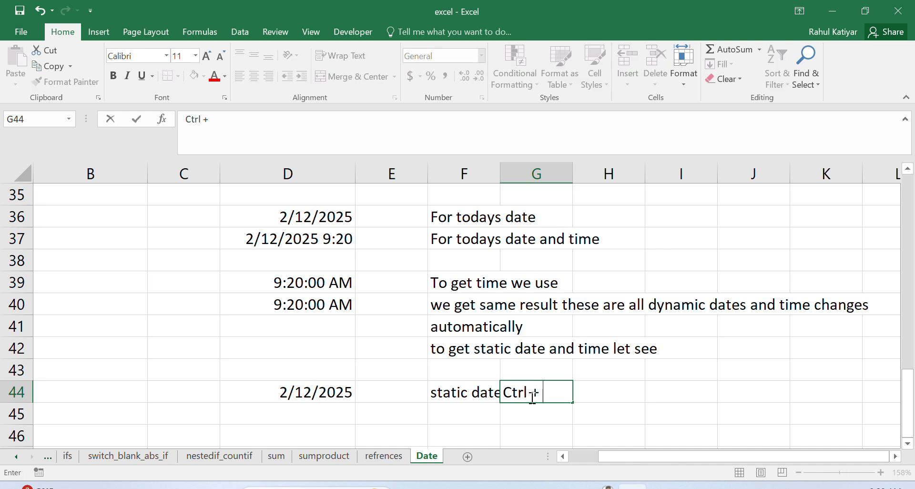
text( ;(semi)
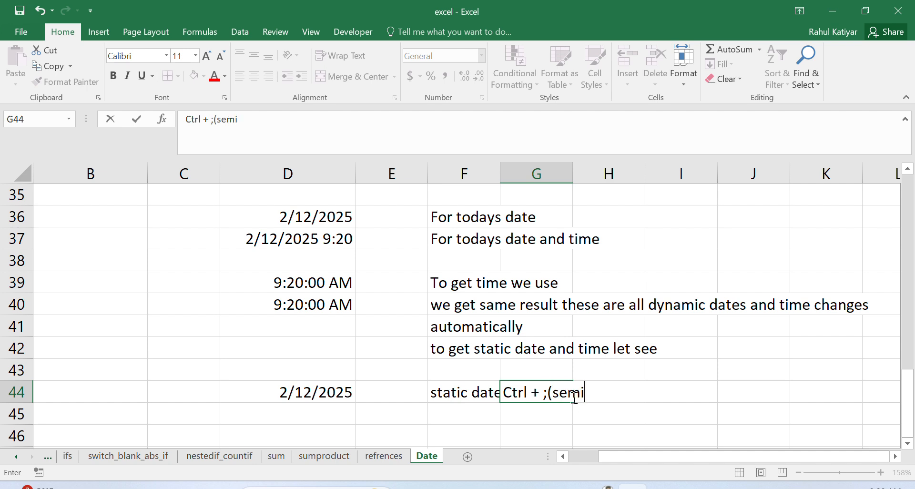
text(colon))
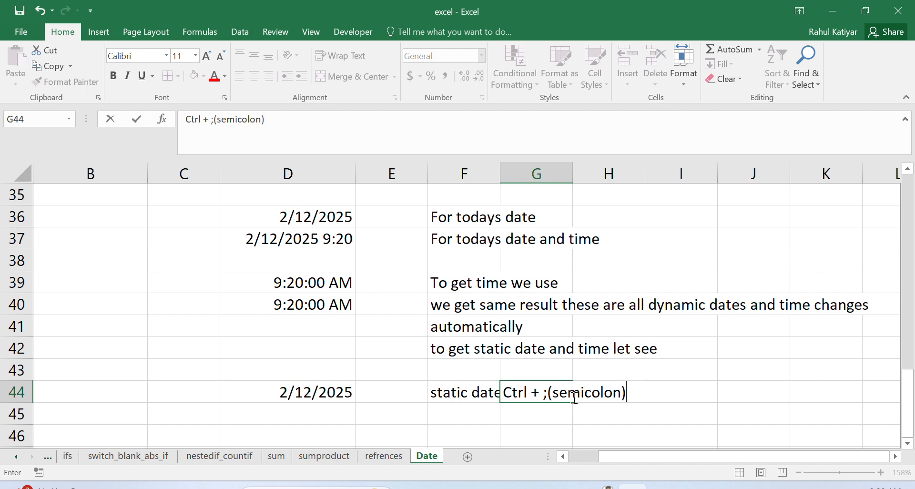
click(720, 382)
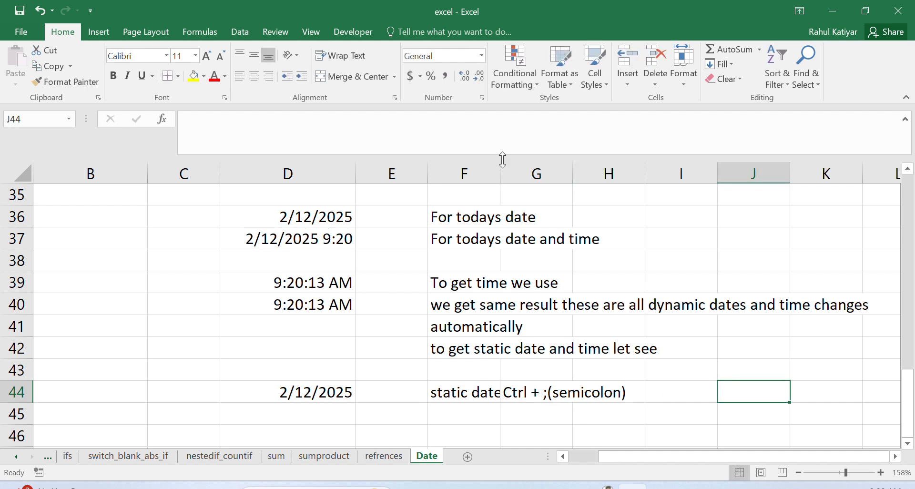
Step: Widen column F slightly so the "static date" label fits within its cell
drag(501, 171, 515, 171)
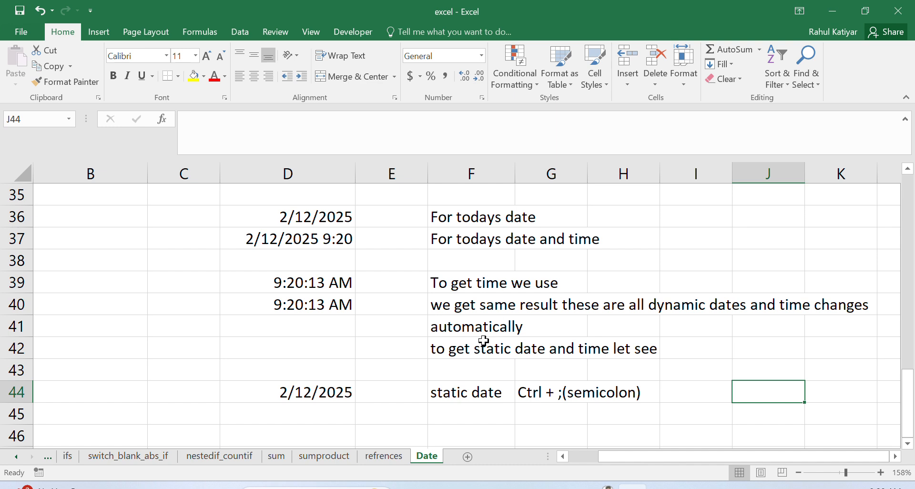
click(908, 443)
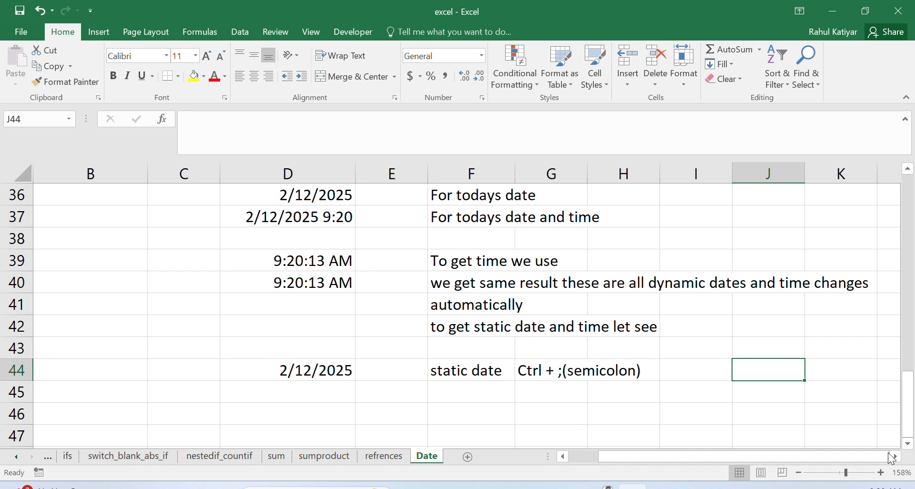
Step: Enter the note "for static time use ctrl+ shift+ ; (semicolon)" in cell F45 below the static date label
click(475, 401)
text(for s)
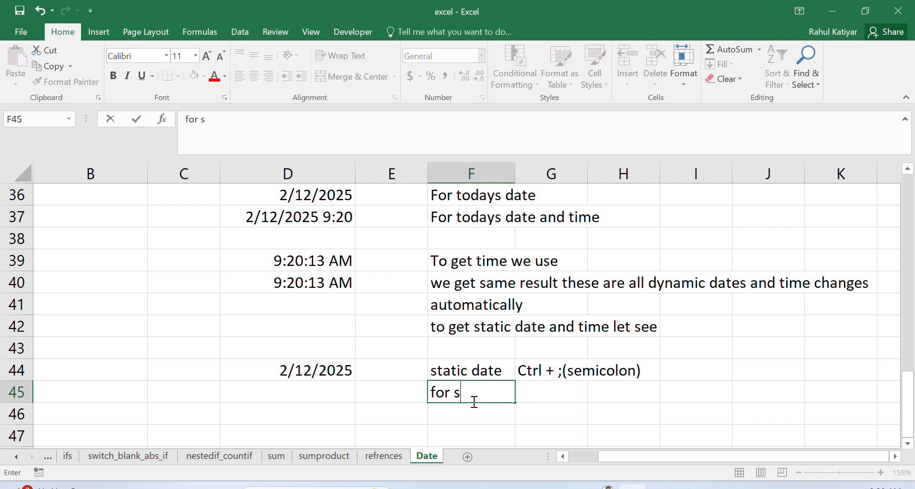
text(tatic r)
key(BackSpace)
text(time)
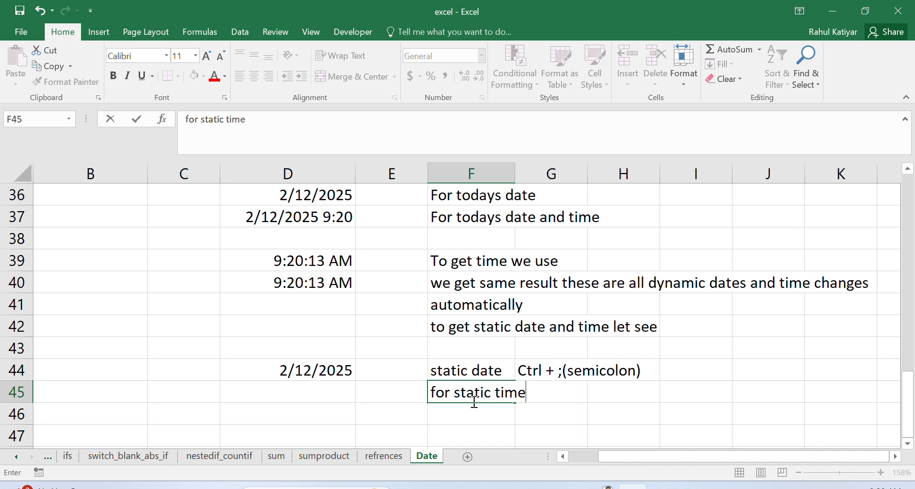
text( use ctrl+ )
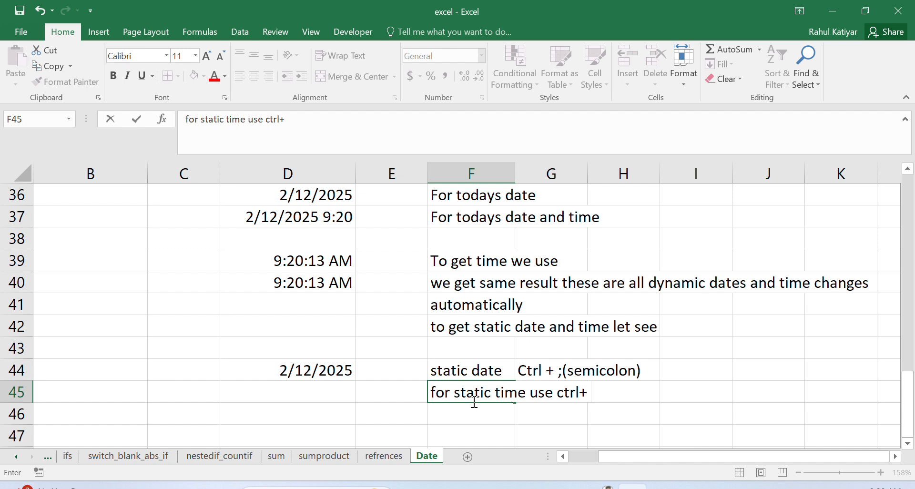
text(shift+ se)
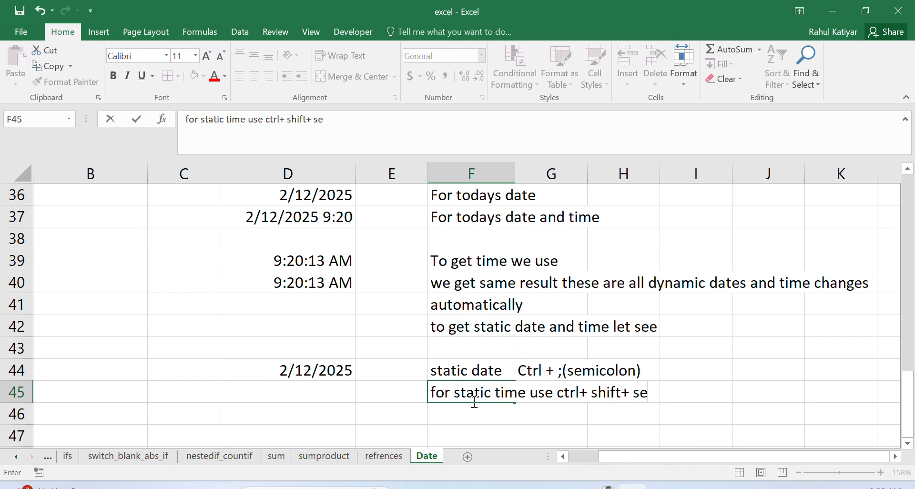
key(BackSpace)
key(BackSpace)
text(; (sem)
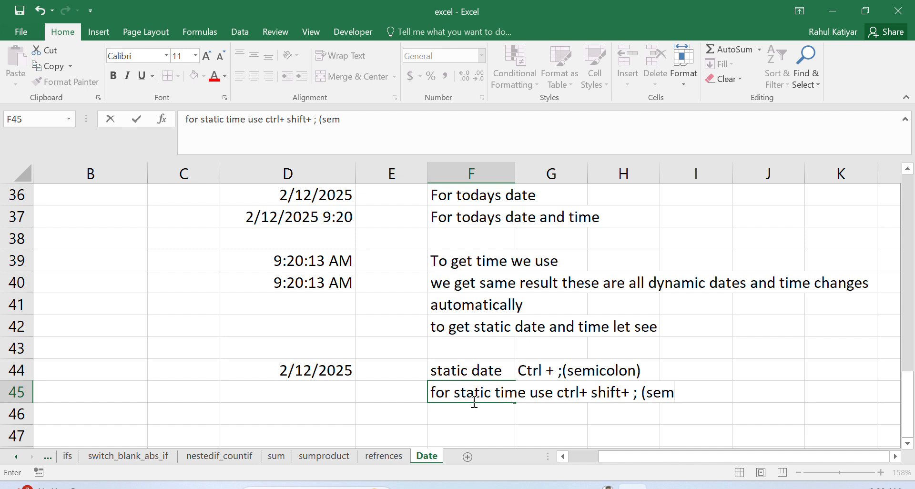
text(icolon))
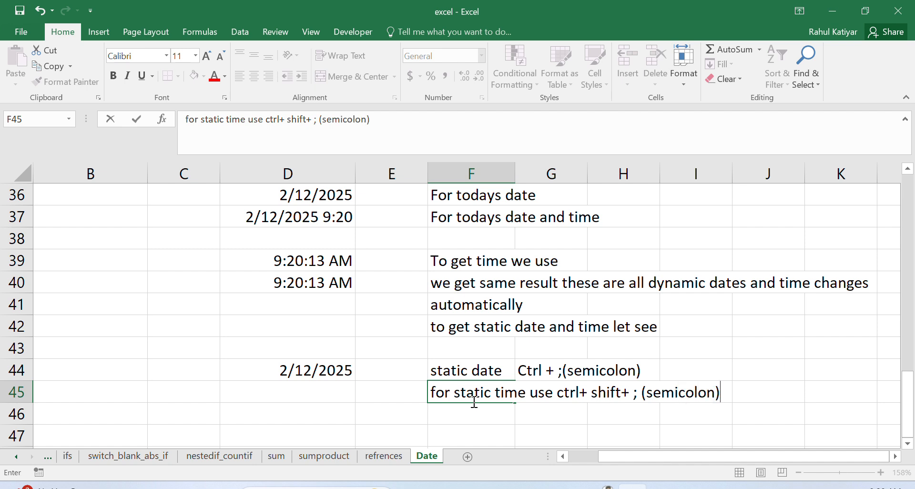
Step: Insert the current time 9:20 AM in cell D45 as a static value
click(291, 394)
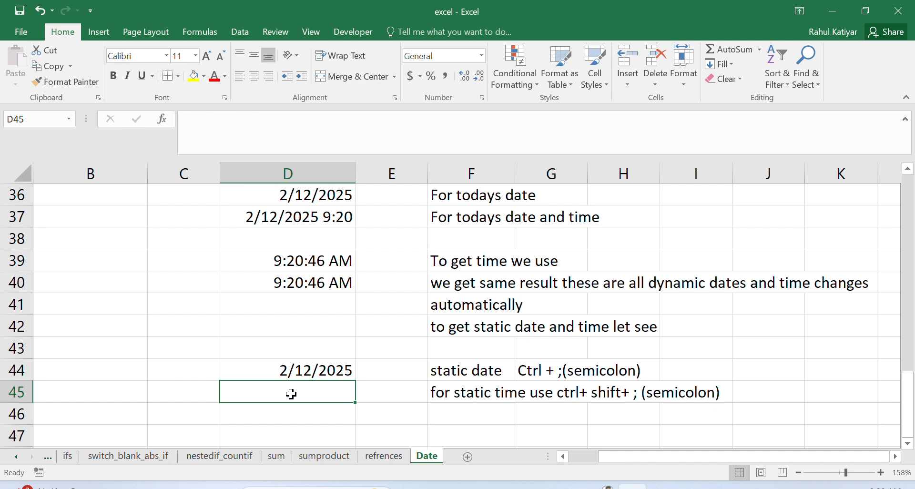
key(ctrl+shift+semicolon)
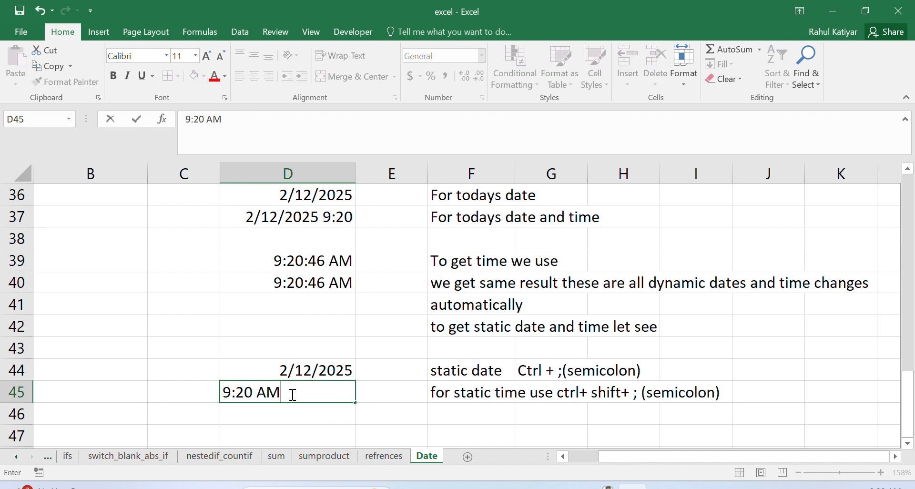
click(317, 411)
click(316, 390)
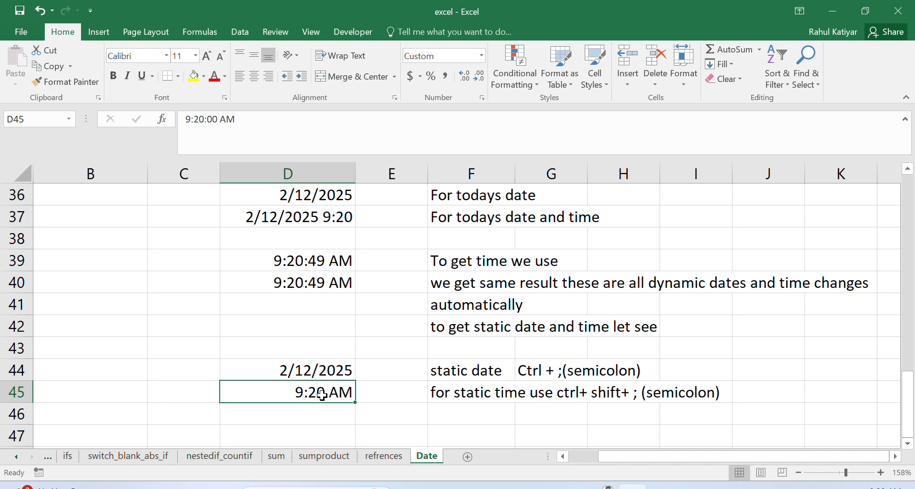
Step: Enter the note "for both static date and time we use Ctrl + ; space ctrl +shift+;(semicolon" in cell F46
click(455, 411)
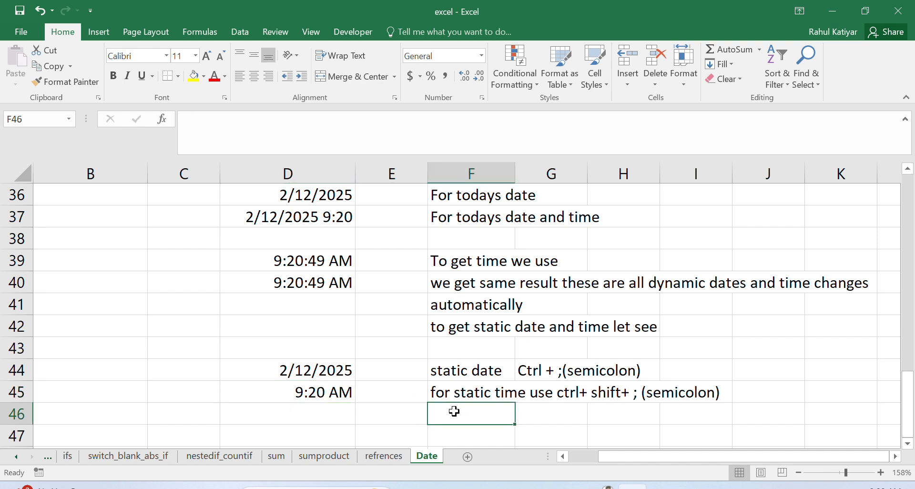
double_click(455, 412)
text(for both)
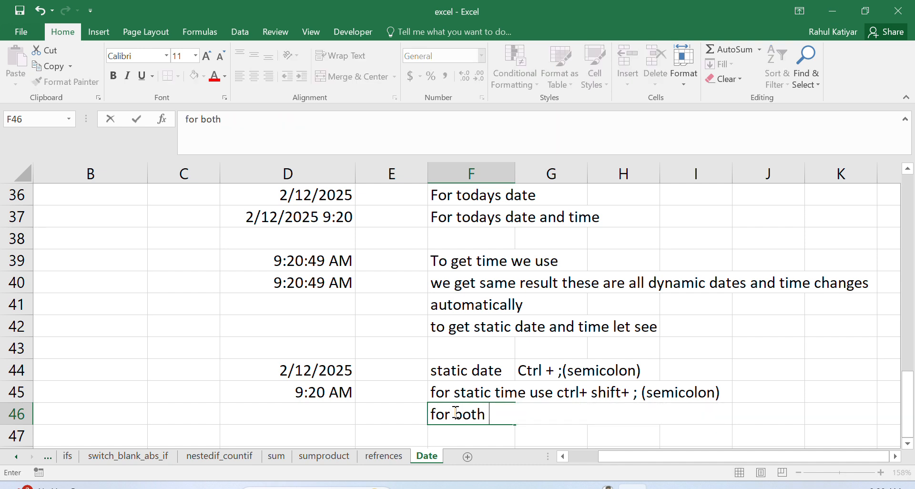
text( static d)
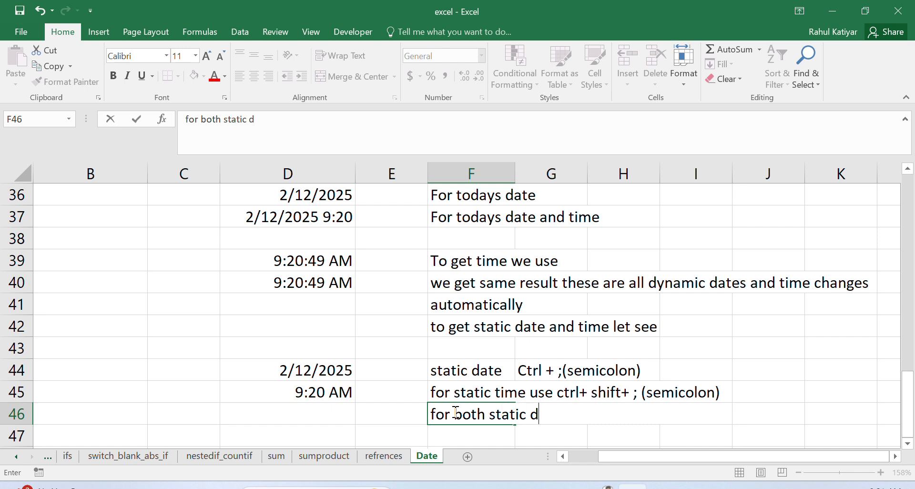
text(ate and t)
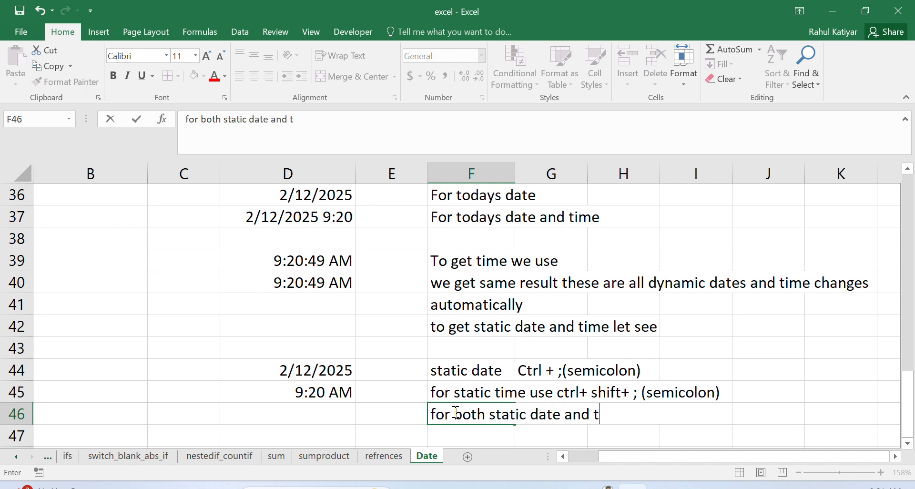
text(ime we )
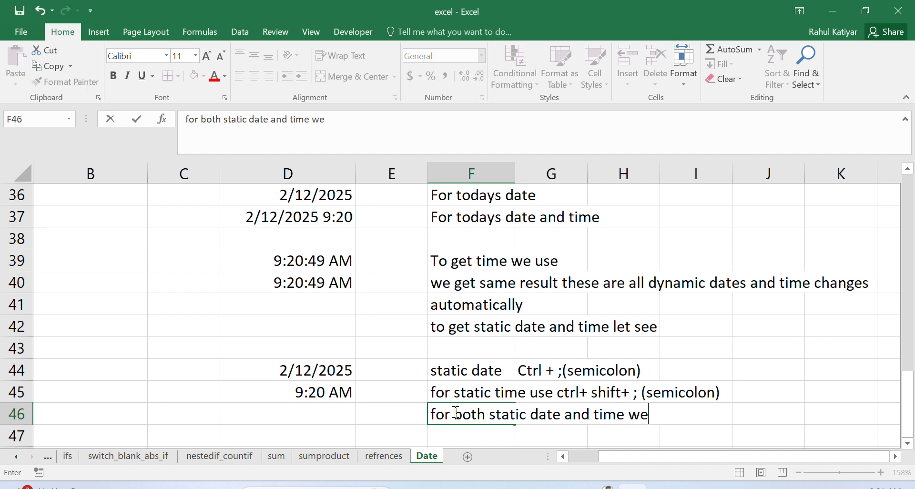
text(use Ctrl + ;)
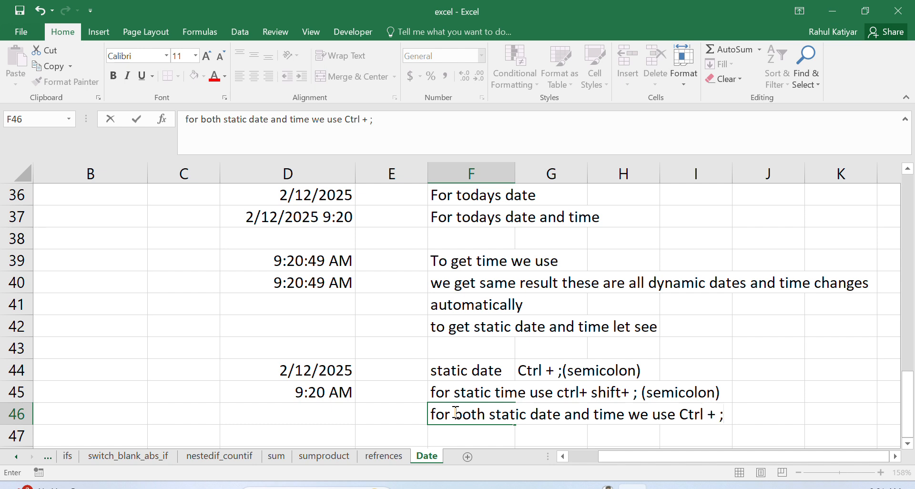
text( space ctrl)
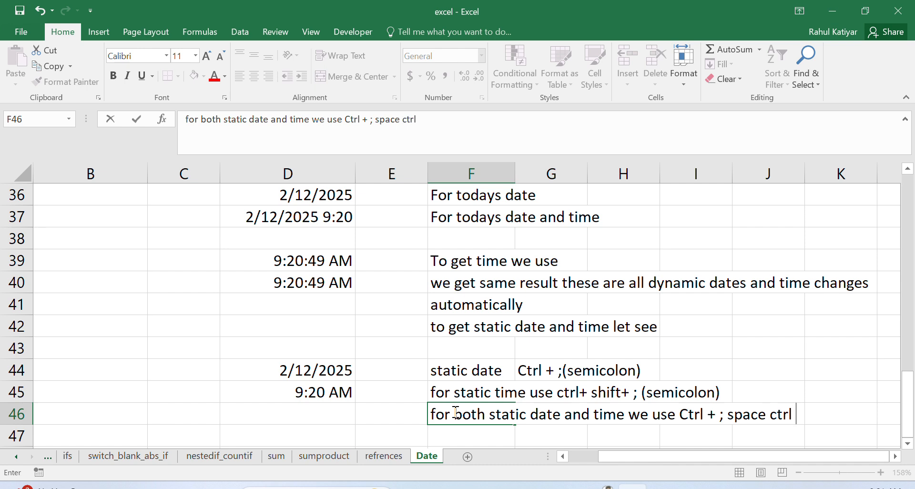
text( +shift)
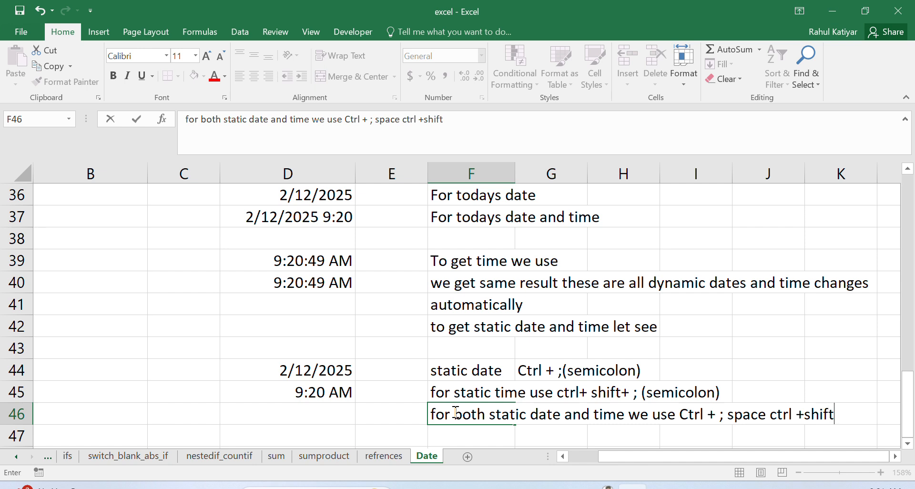
text(+;)
text((sem)
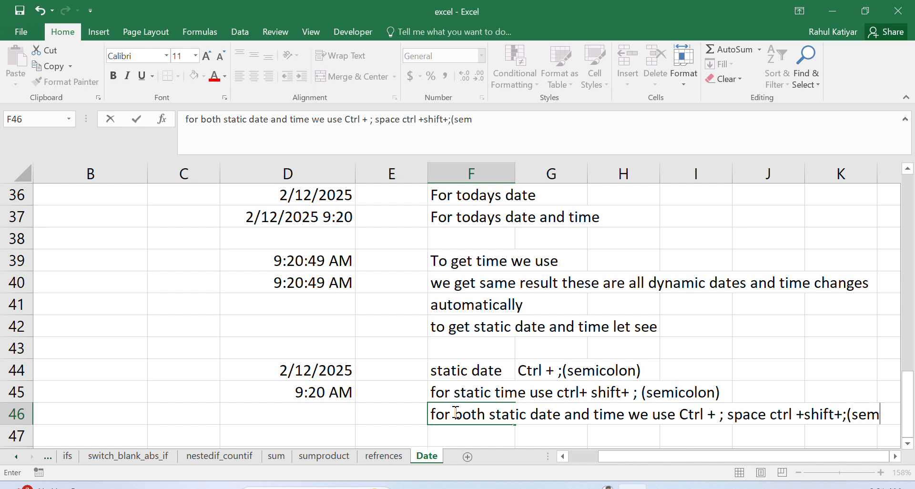
text(icolon)
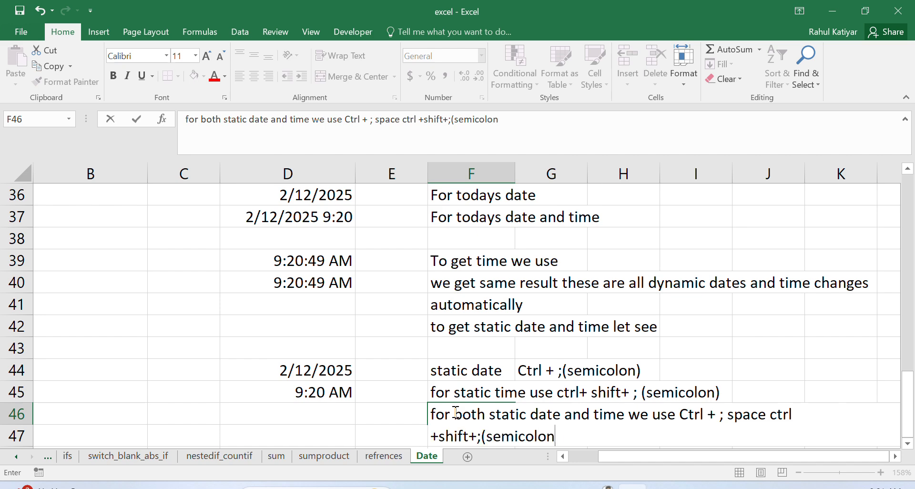
click(710, 389)
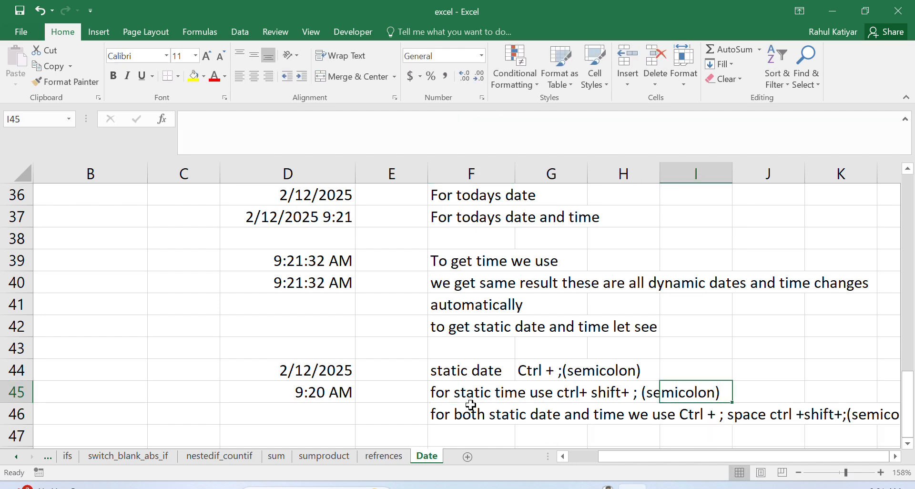
Step: Insert the static date and time 2/12/2025 9:21 AM, separated by a space, in cell D46 and widen column D slightly
click(303, 418)
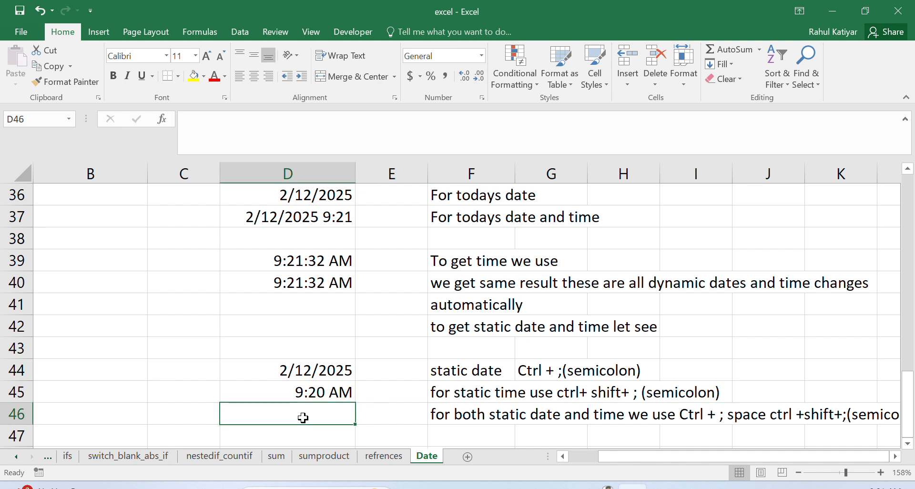
key(ctrl+semicolon)
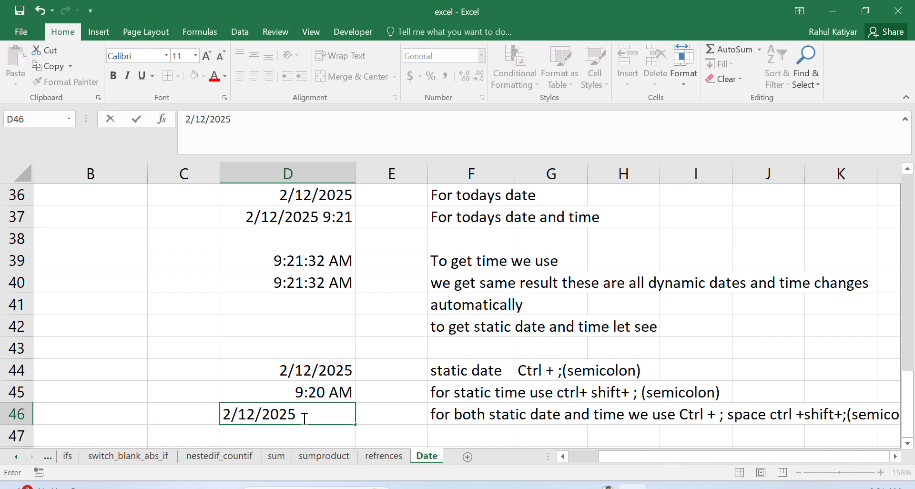
key(ctrl+shift+semicolon)
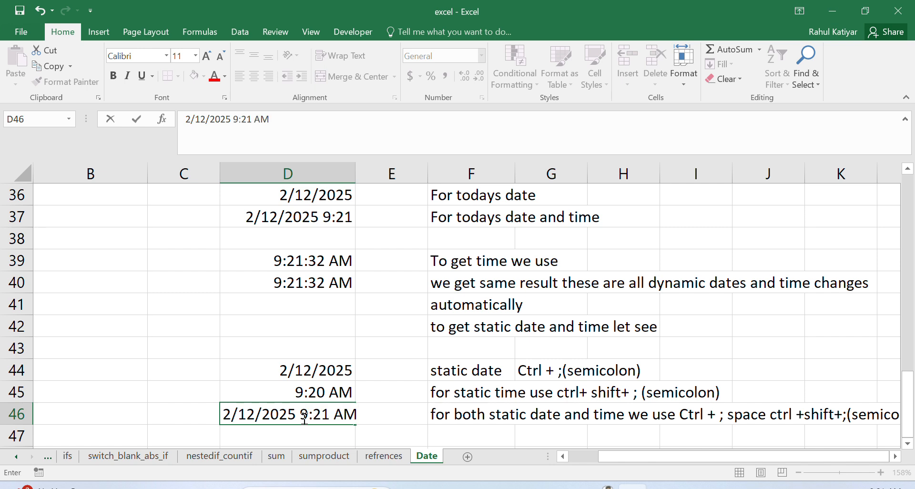
click(386, 399)
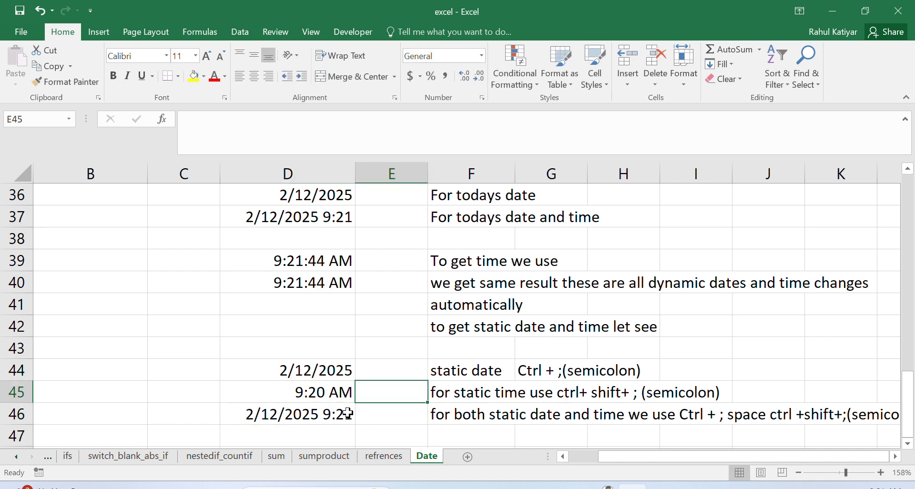
click(348, 413)
drag(355, 173, 369, 173)
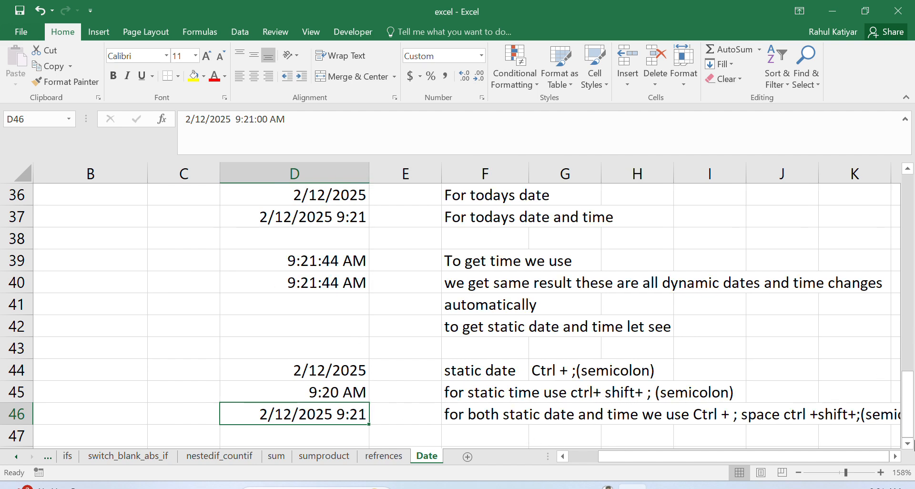
Step: Enter the closing note "any query pls comment thanks for watchin" in cell F47
click(908, 443)
click(499, 409)
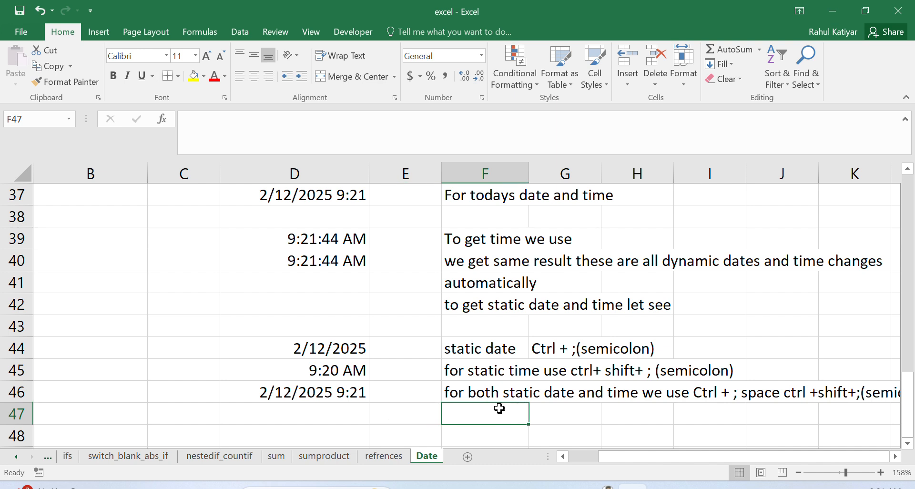
text(any q)
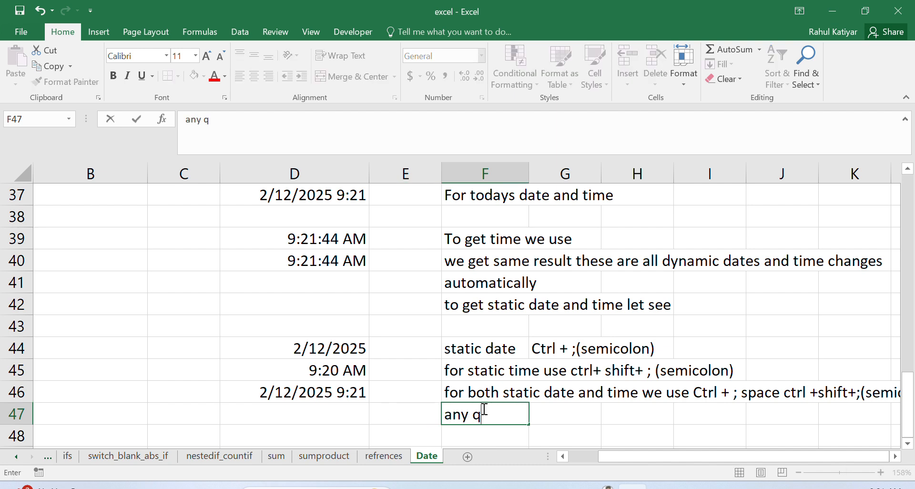
text(uery pls c)
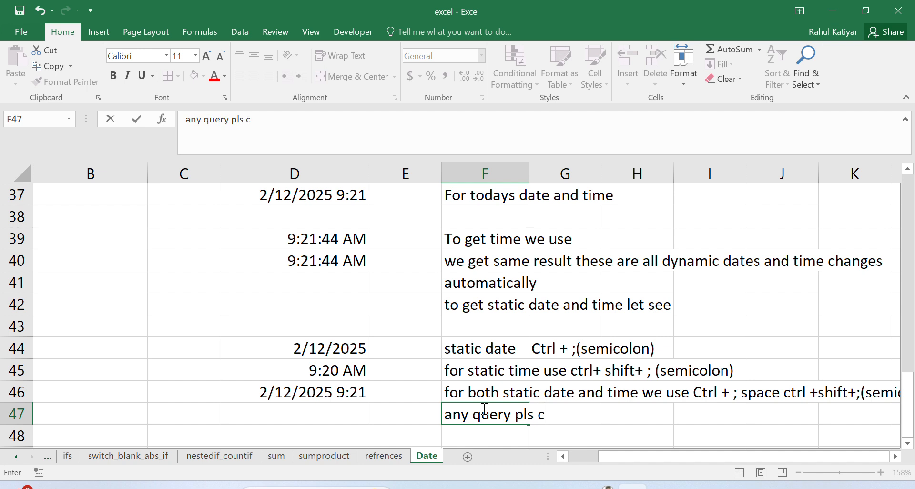
text(omment)
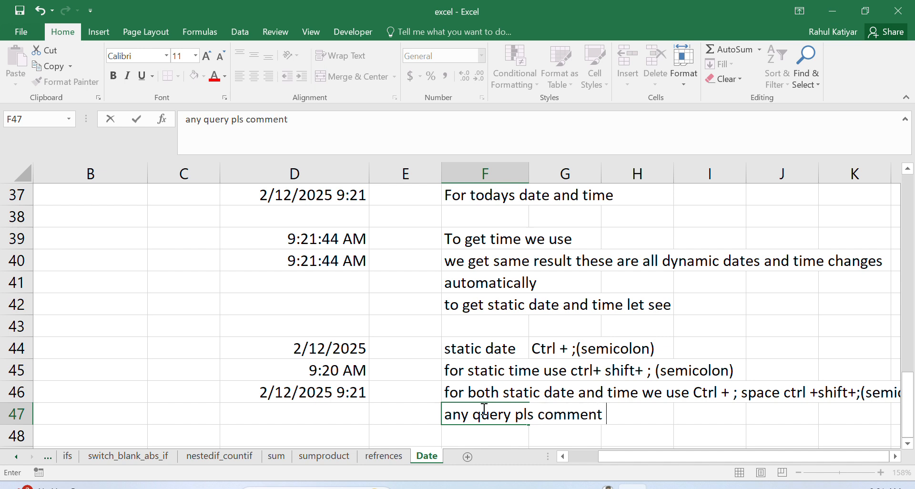
text( thanks fo)
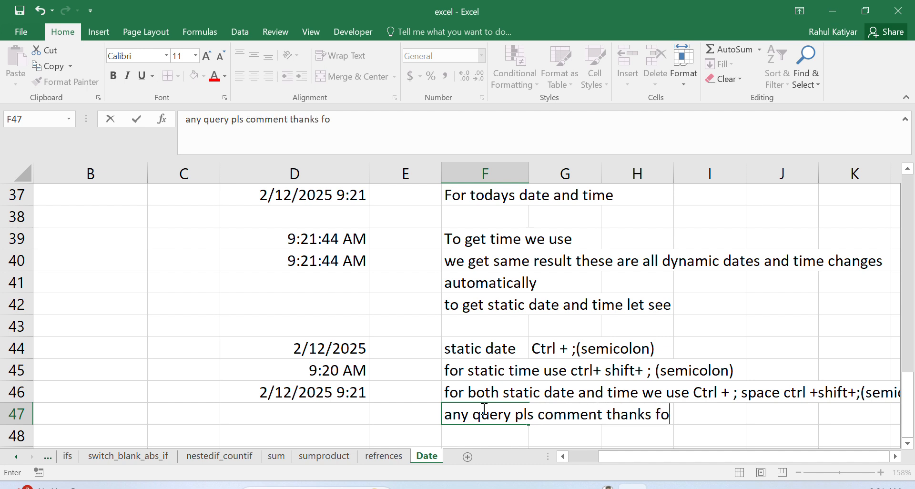
text(r watchin)
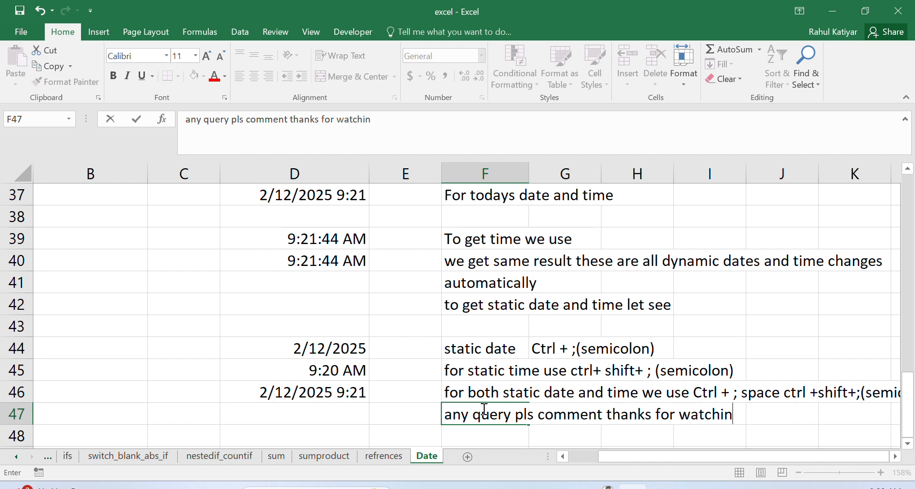